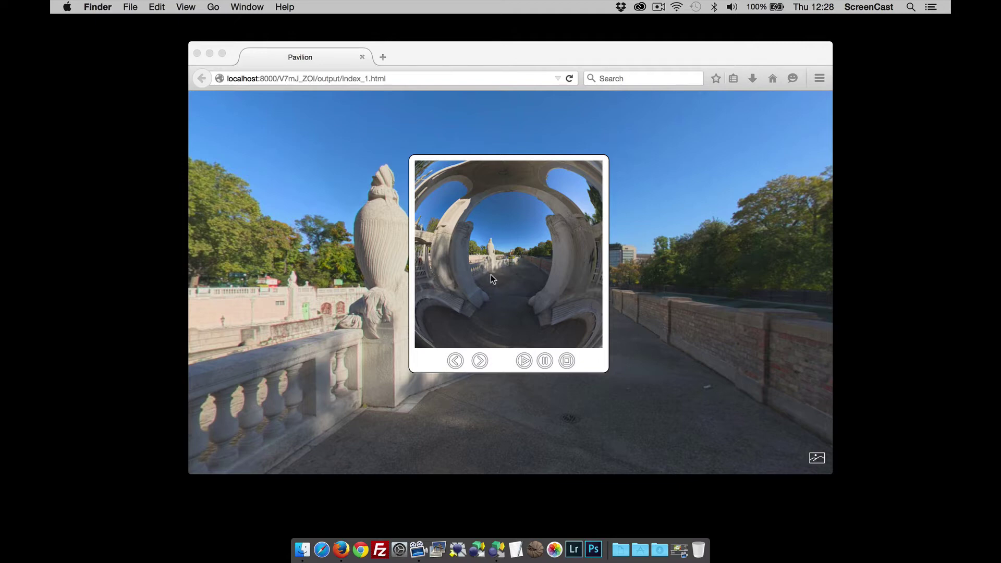
# Test the next, previous, play, pause and stop controls of the slideshow in the Pavilion panorama.
pyautogui.click(480, 361)
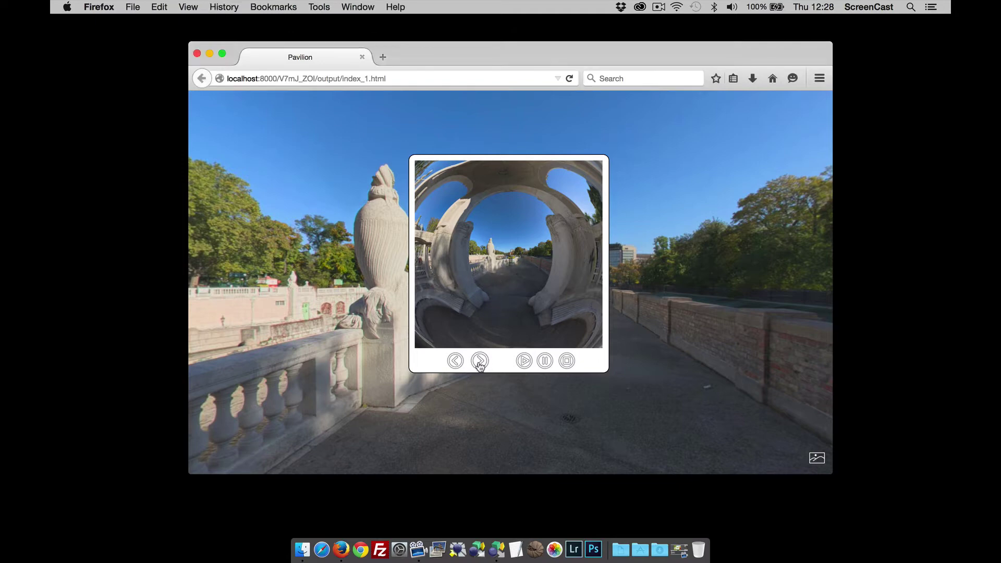
pyautogui.click(454, 362)
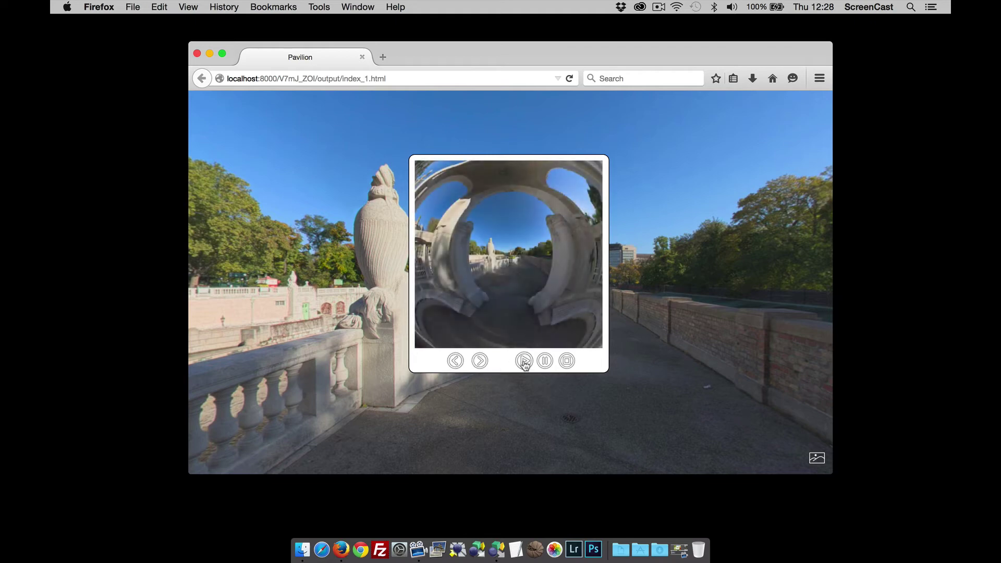
pyautogui.click(524, 361)
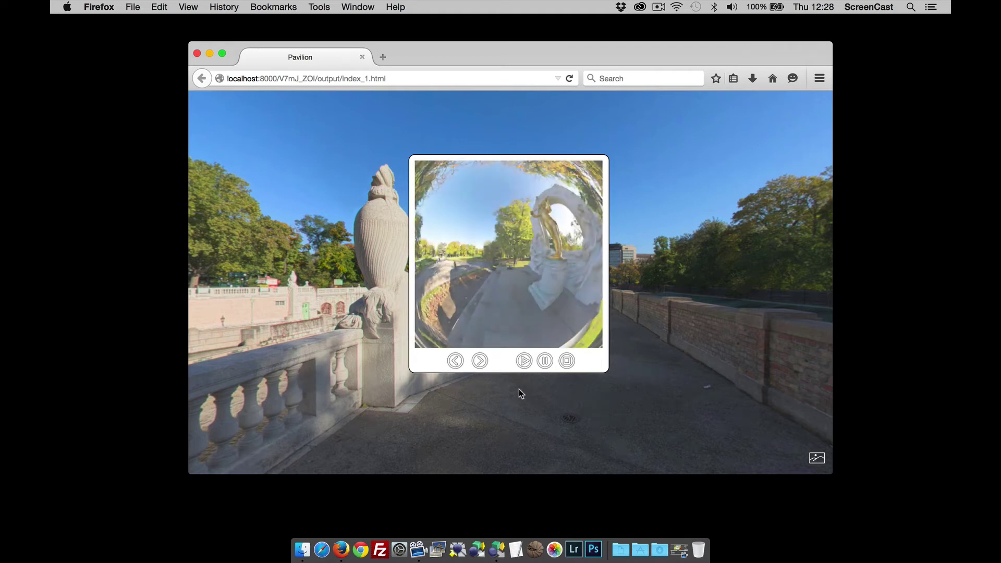
pyautogui.click(544, 361)
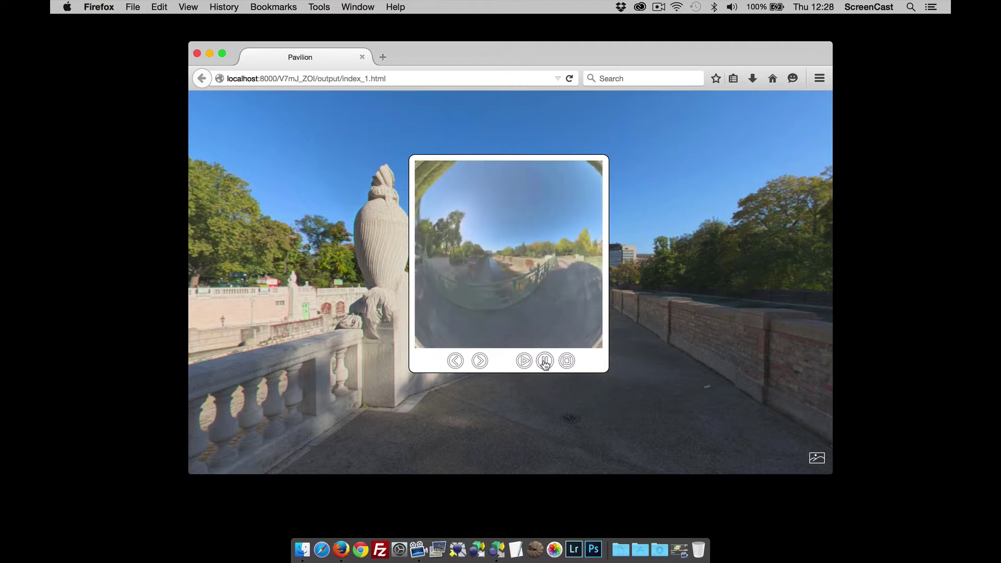
pyautogui.click(567, 361)
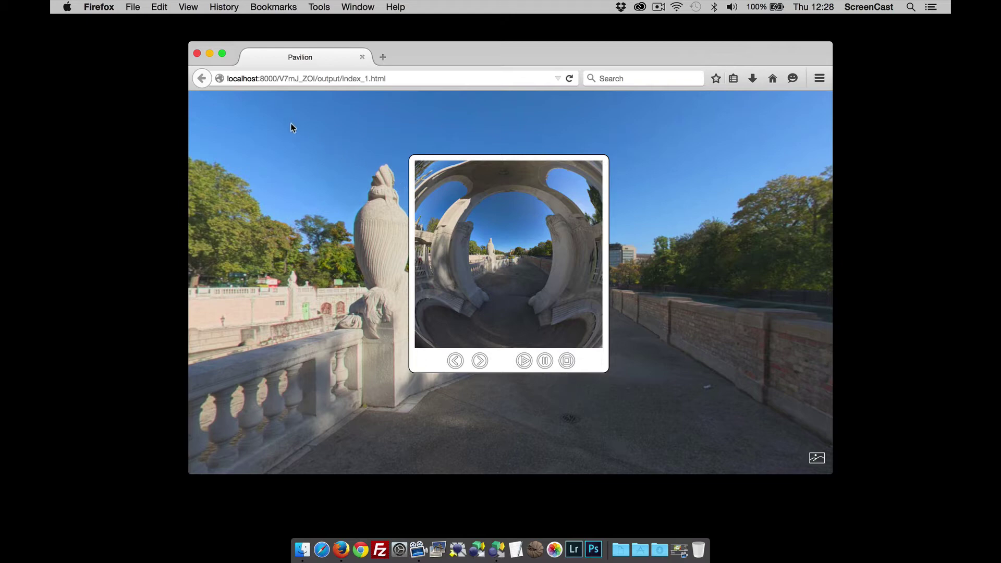
# Switch to Pano2VR, open the output skin for editing and add a Number variable named slideshow with initial value 0.
pyautogui.click(499, 542)
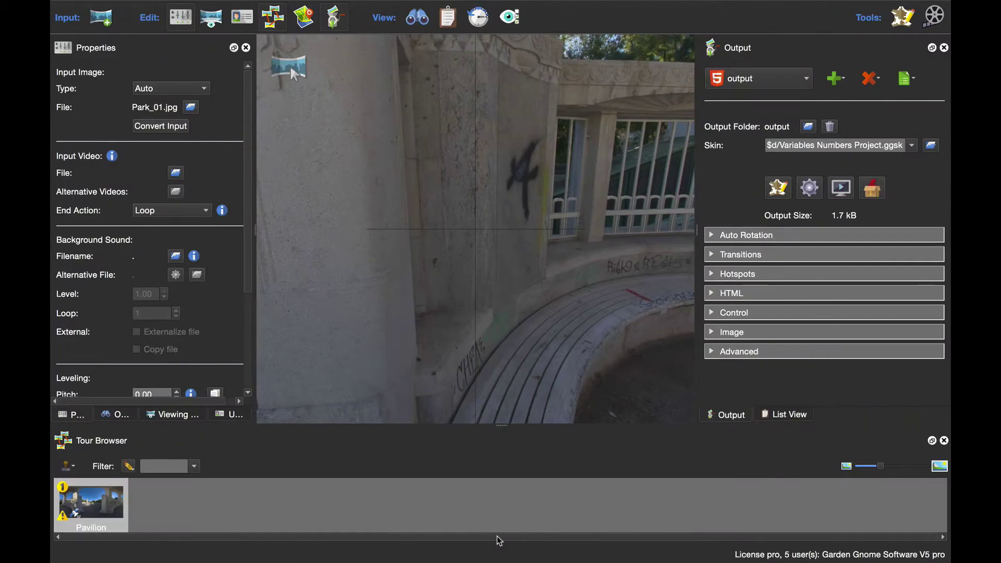
pyautogui.click(778, 188)
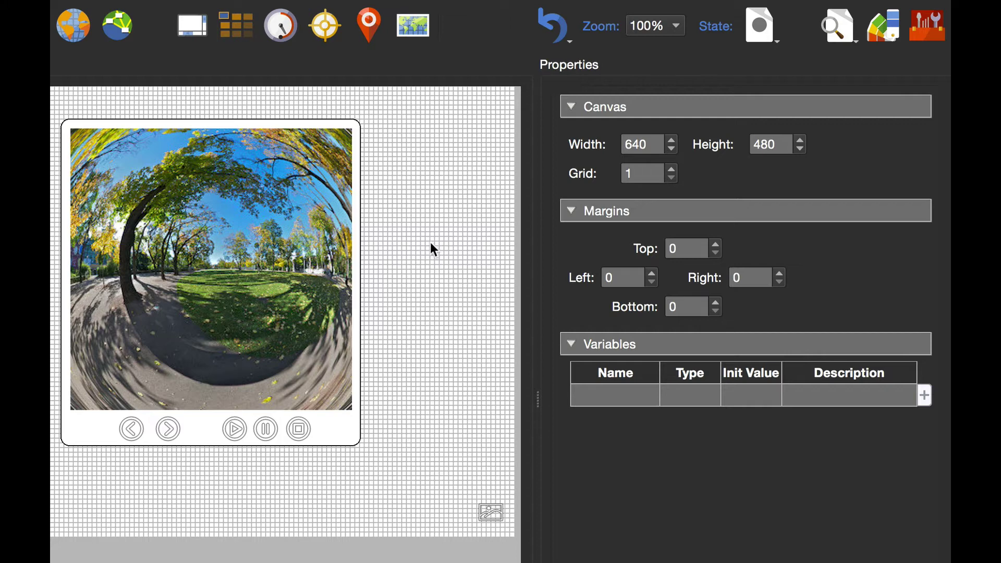
pyautogui.doubleClick(614, 395)
pyautogui.click(617, 401)
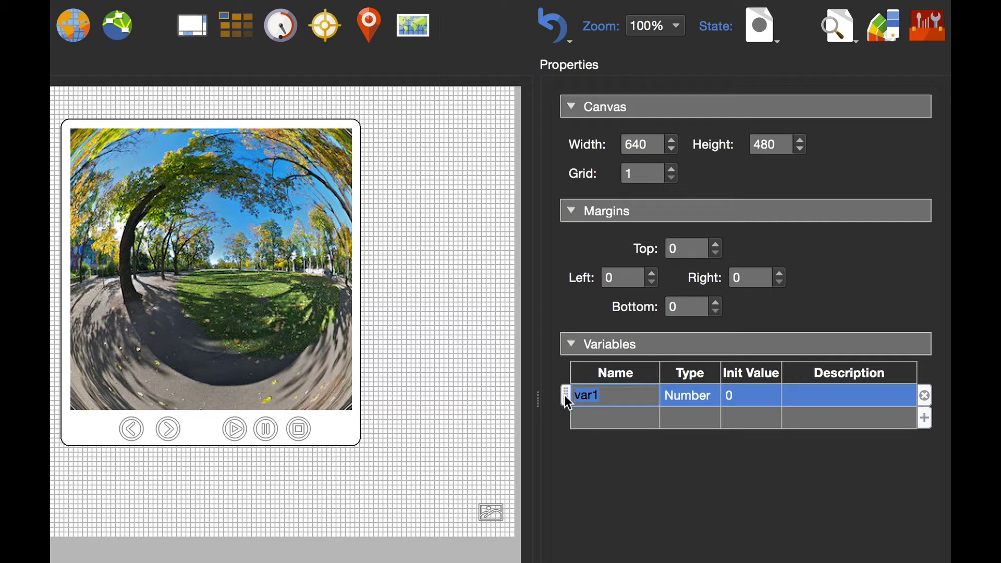
pyautogui.write('slideshow')
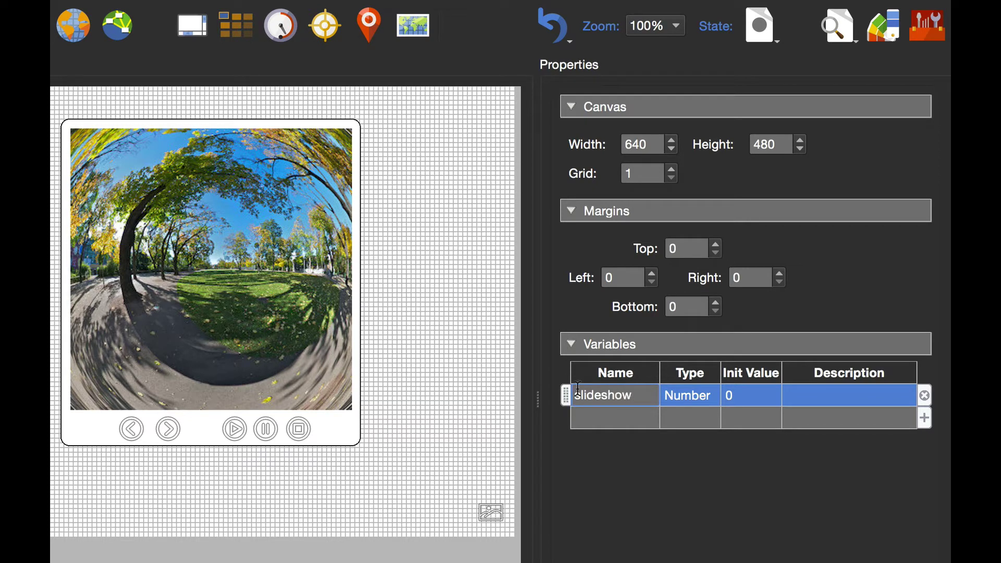
pyautogui.click(703, 400)
pyautogui.click(702, 400)
pyautogui.click(705, 399)
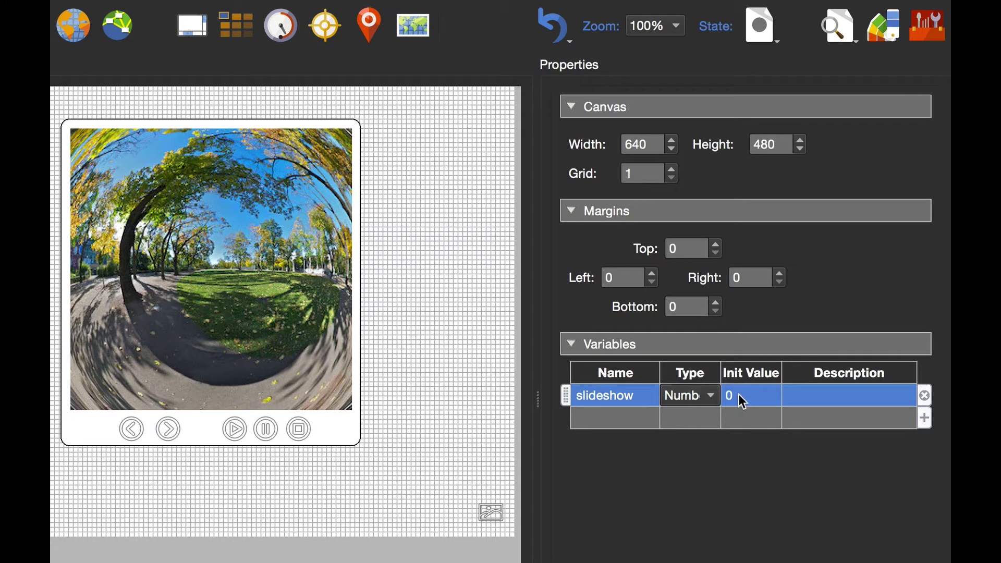
pyautogui.click(456, 372)
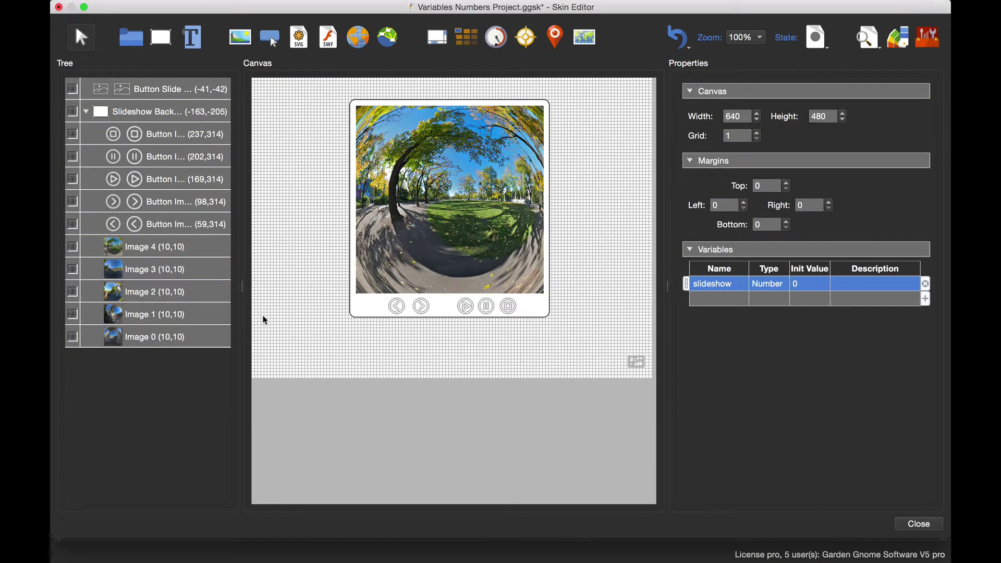
# Set the alpha of Image 0 to 0.
pyautogui.click(142, 342)
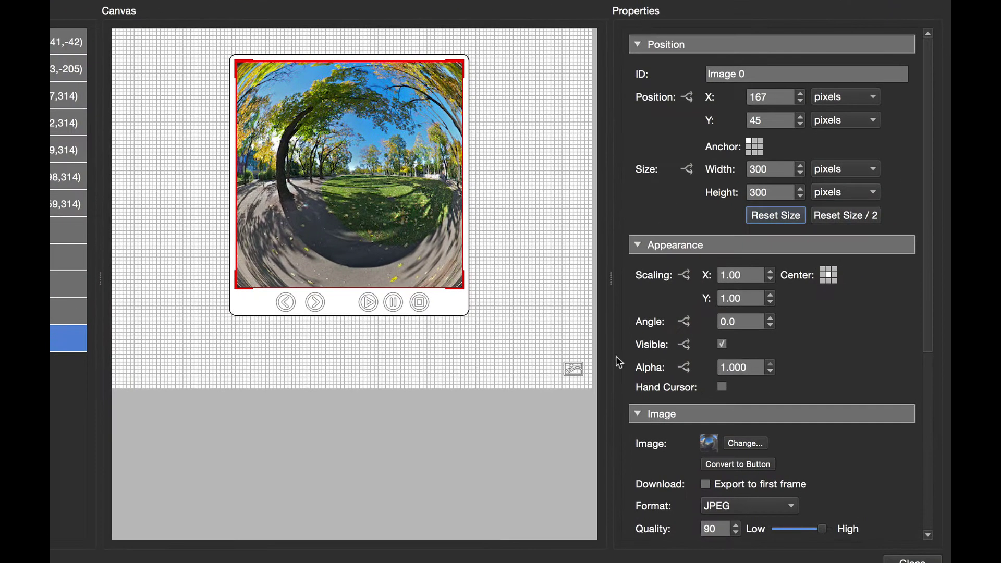
pyautogui.scroll(-5, 833, 337)
pyautogui.scroll(2, 853, 234)
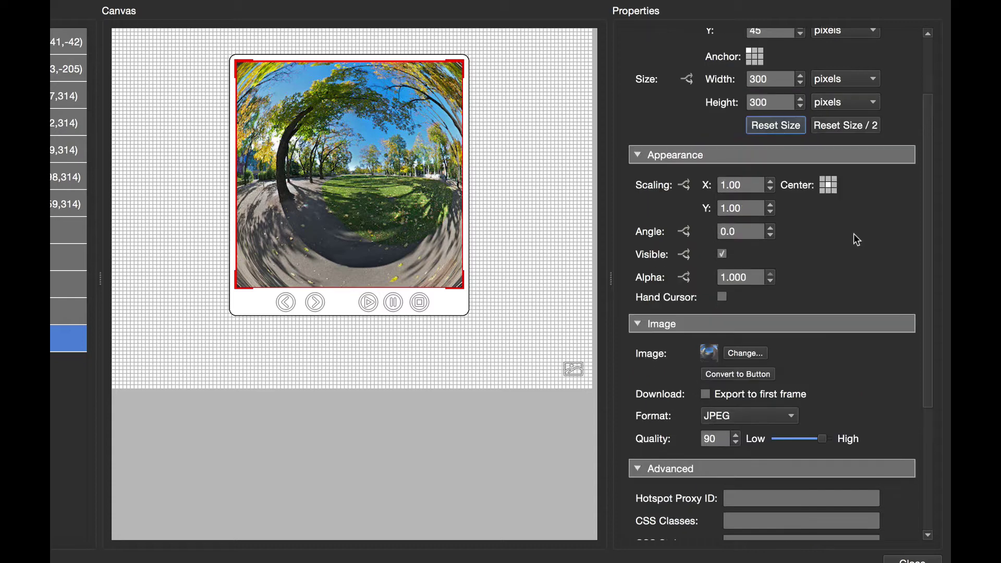
pyautogui.click(718, 277)
# Add an alpha logic block to Image 0 giving alpha 1 when slideshow = 0, with a 1-second transition enabled.
pyautogui.click(684, 277)
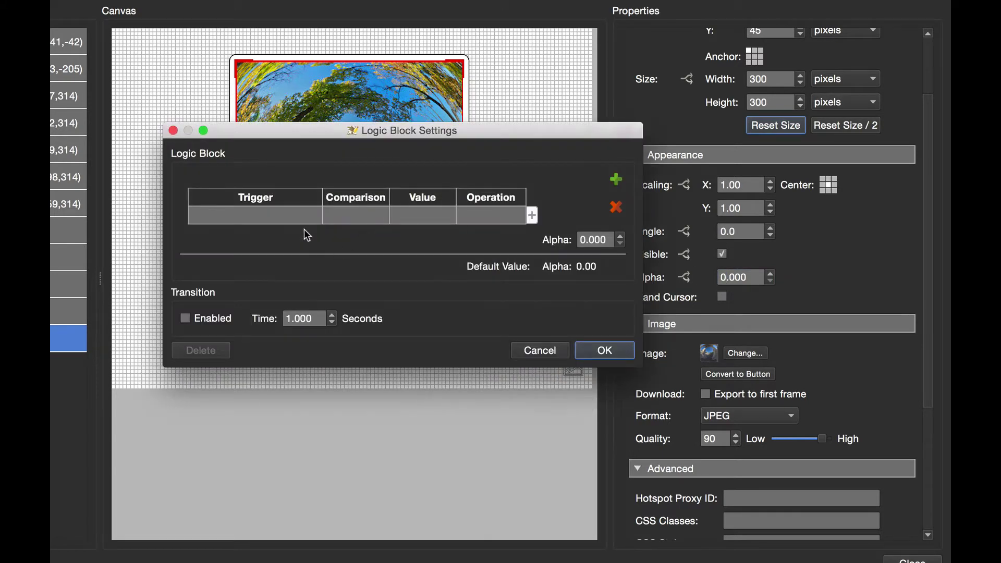
pyautogui.click(298, 215)
pyautogui.click(311, 216)
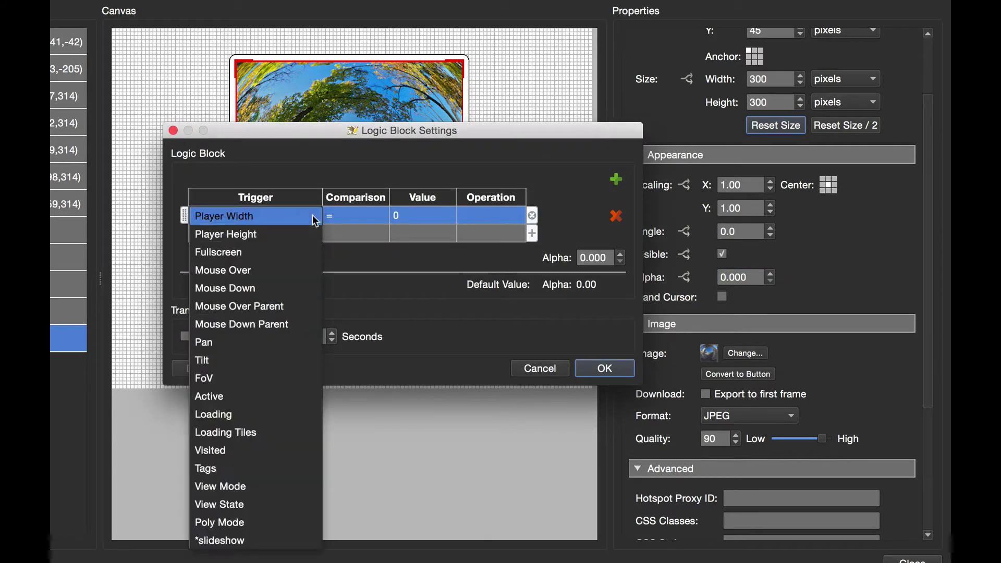
pyautogui.click(266, 537)
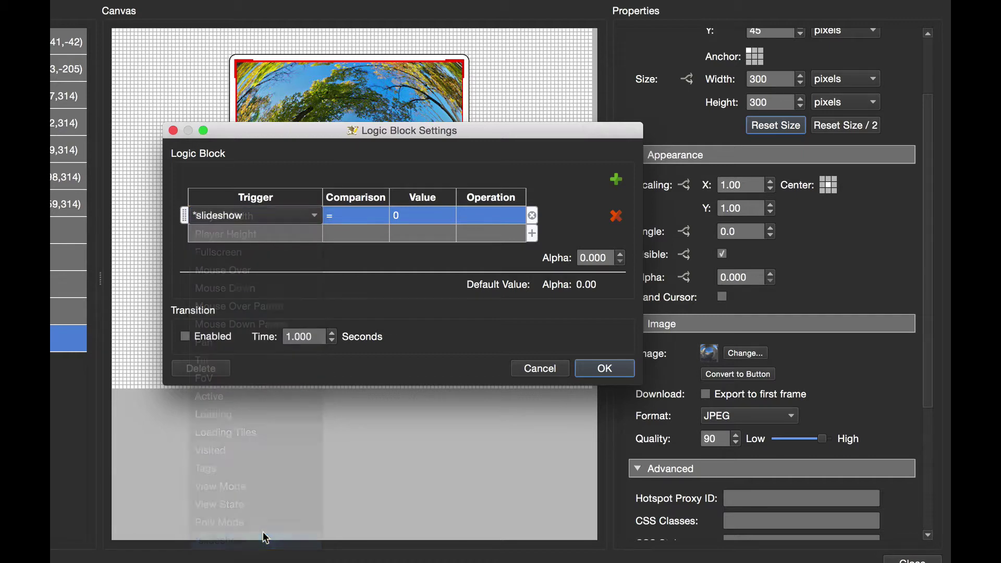
pyautogui.click(580, 263)
pyautogui.write('1')
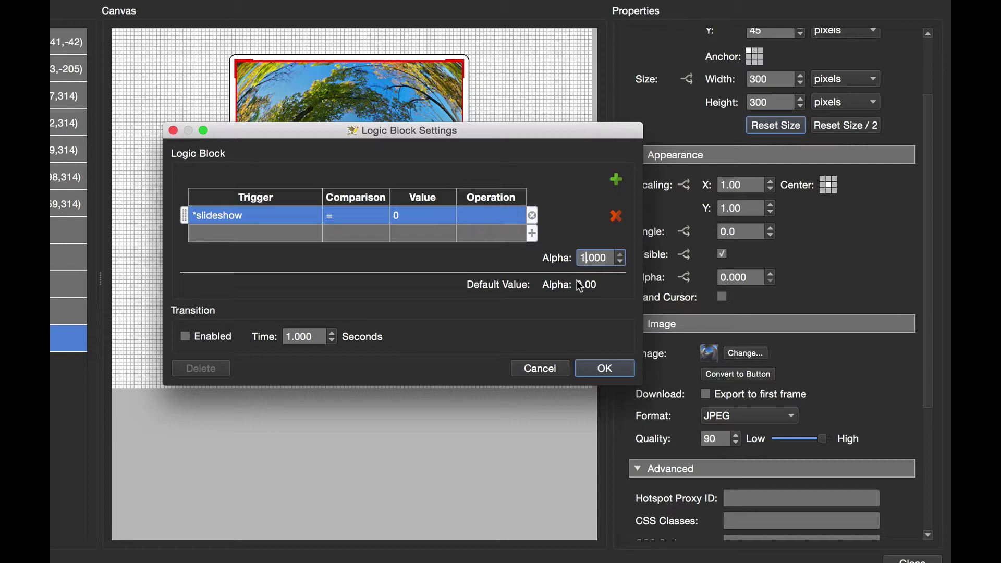
pyautogui.click(185, 337)
pyautogui.click(596, 373)
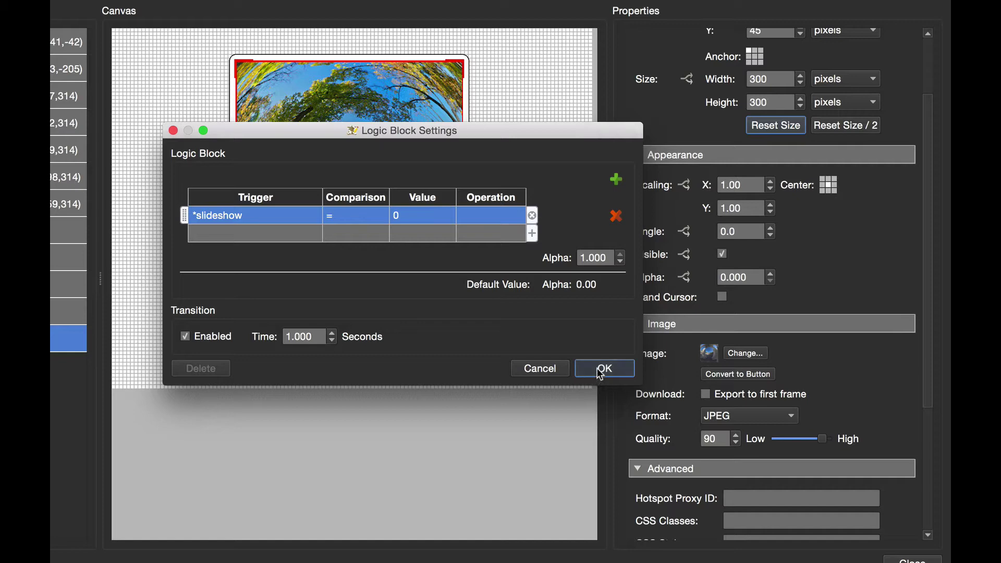
# Set the alpha of Image 1 to 0.
pyautogui.click(69, 311)
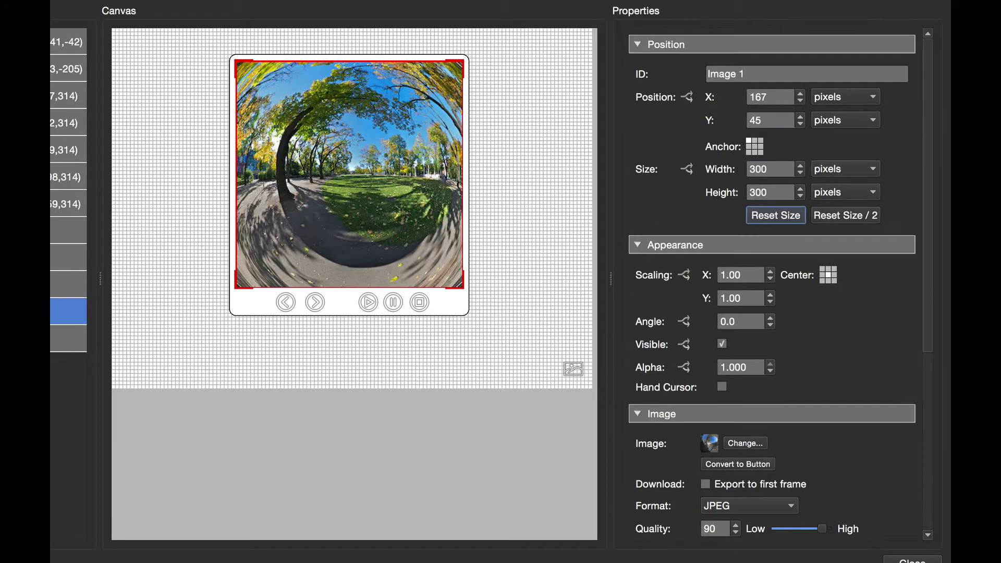
pyautogui.moveTo(725, 370); pyautogui.dragTo(713, 370)
pyautogui.write('0')
# Add an alpha logic block to Image 1 giving alpha 1 when slideshow = 1, with a 1-second transition enabled.
pyautogui.click(686, 367)
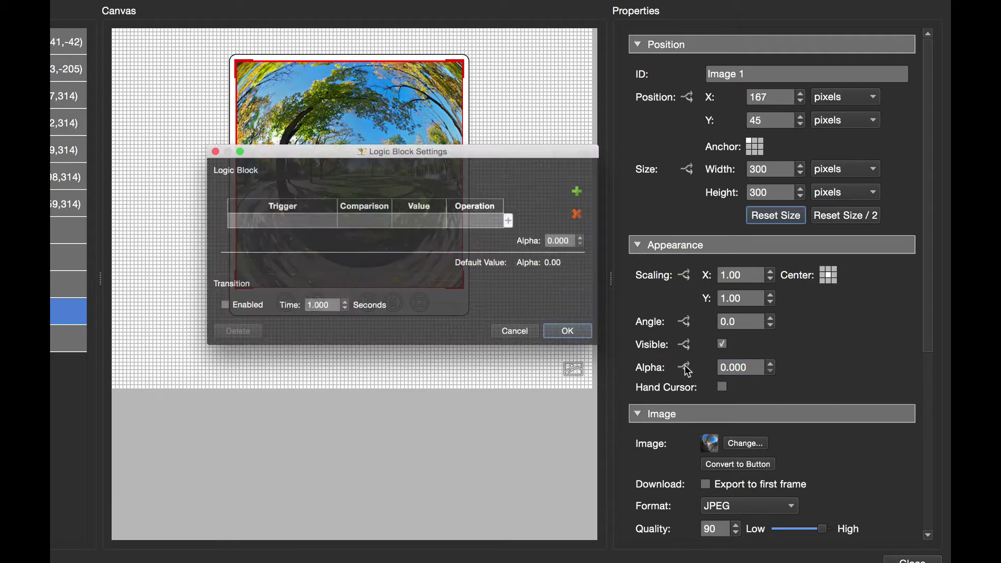
pyautogui.click(270, 214)
pyautogui.click(291, 216)
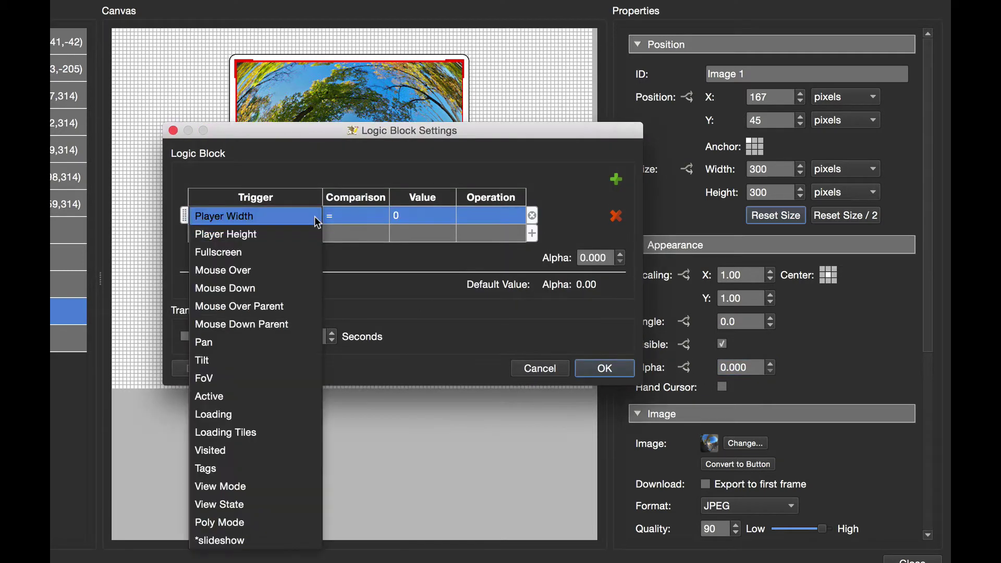
pyautogui.click(260, 540)
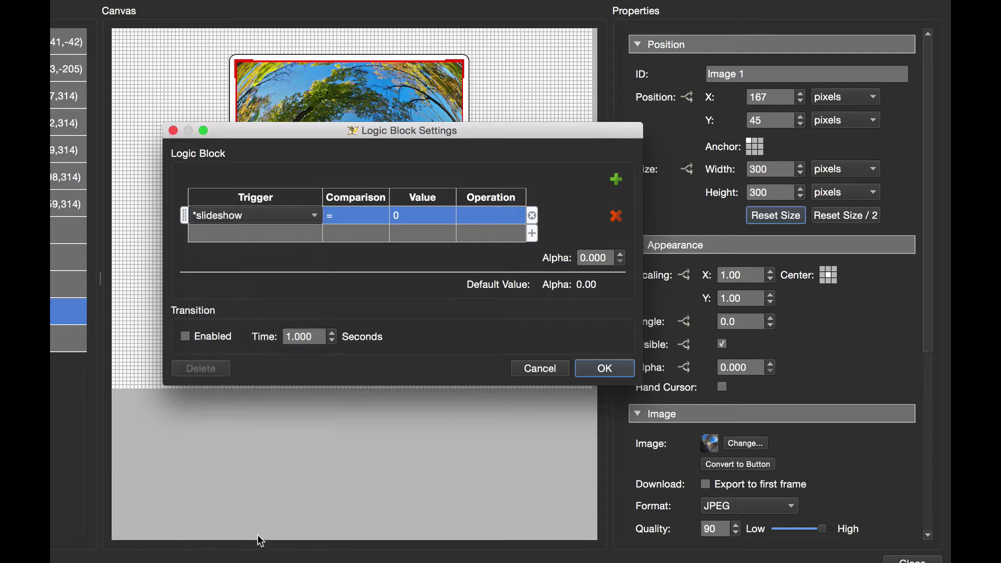
pyautogui.click(392, 215)
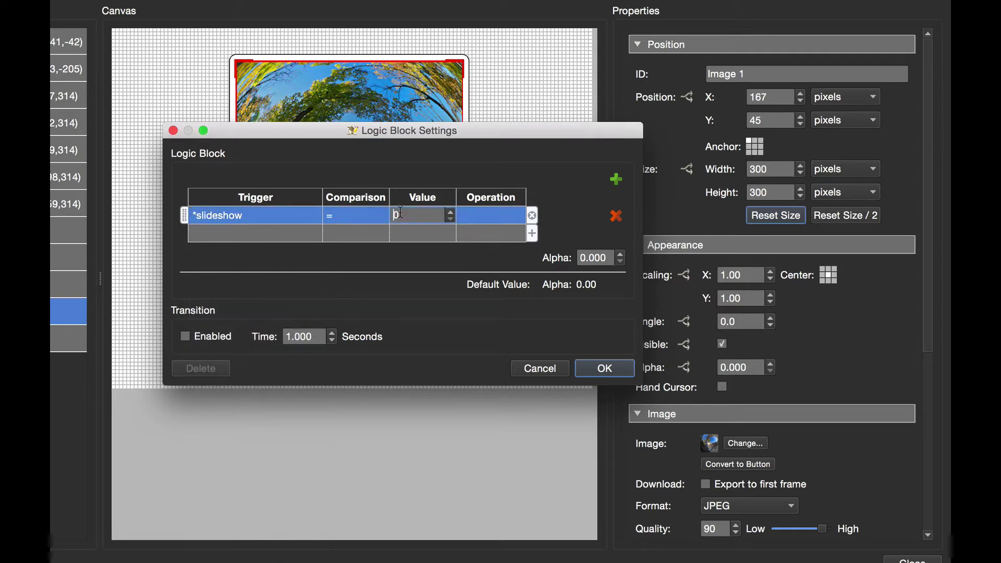
pyautogui.doubleClick(392, 215)
pyautogui.write('1')
pyautogui.doubleClick(586, 256)
pyautogui.write('1')
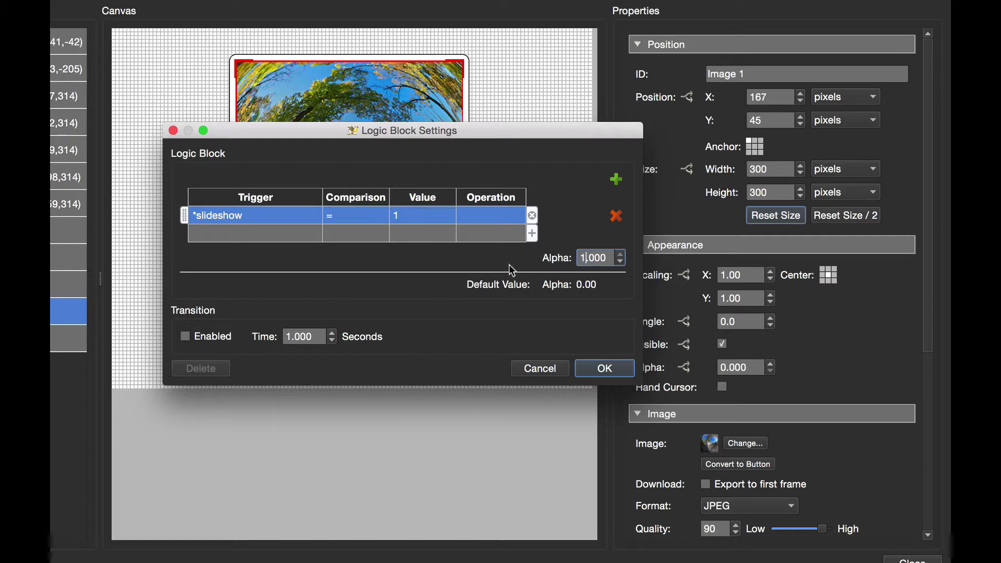
pyautogui.click(185, 336)
pyautogui.click(588, 372)
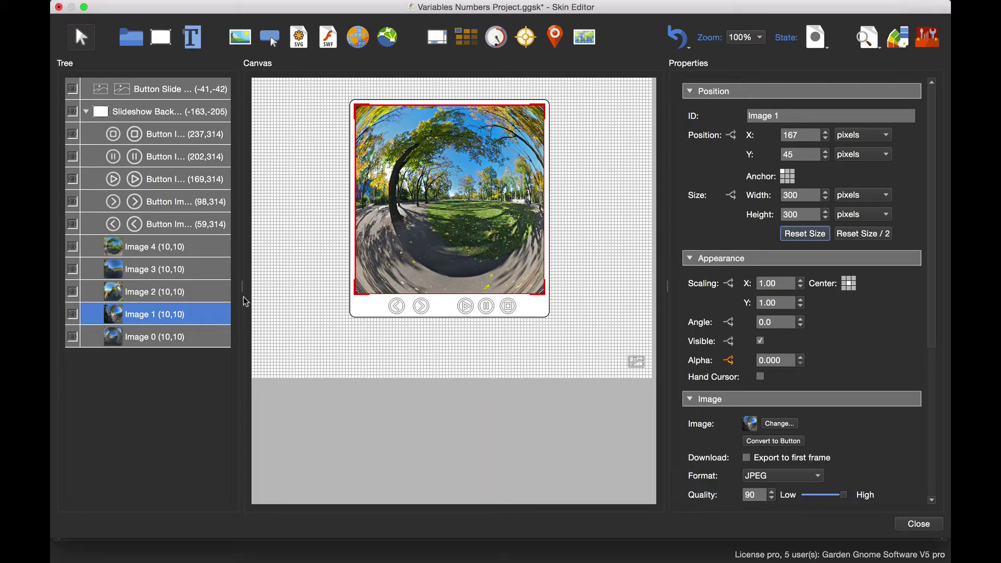
# Start a new action on Button Image Next with source Mouse Click and action Set Variable Value for slideshow.
pyautogui.click(319, 311)
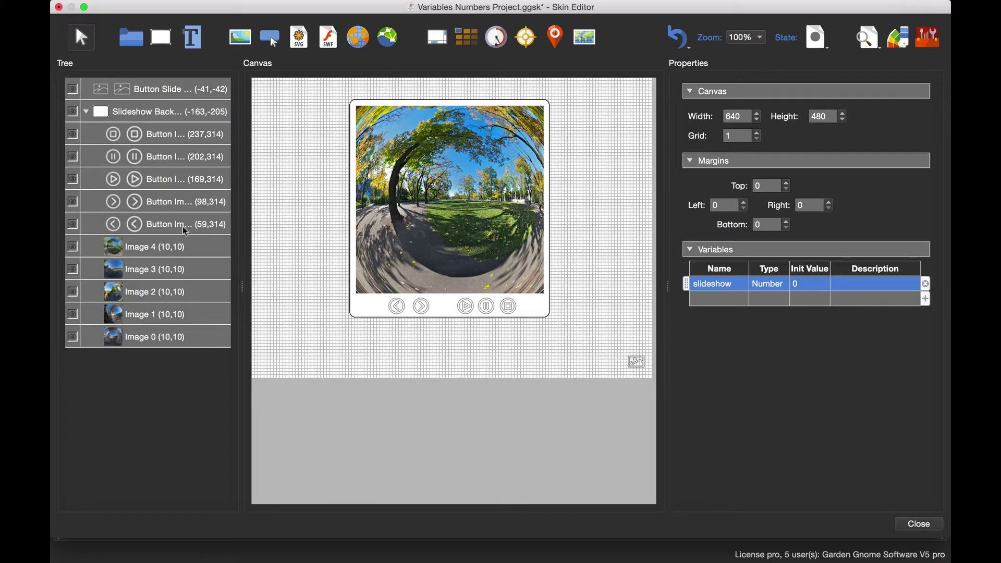
pyautogui.click(172, 205)
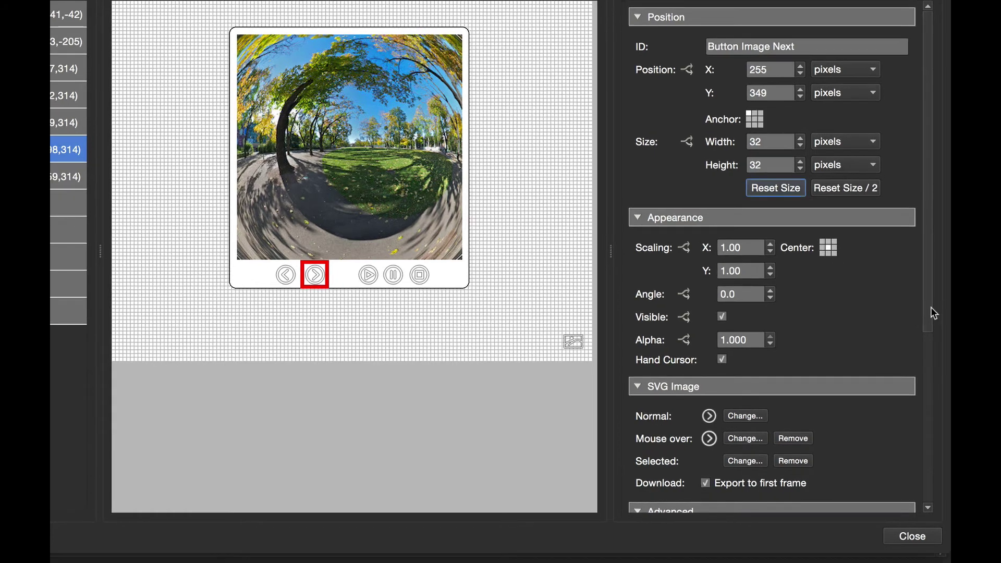
pyautogui.scroll(-5, 931, 313)
pyautogui.scroll(-2, 923, 490)
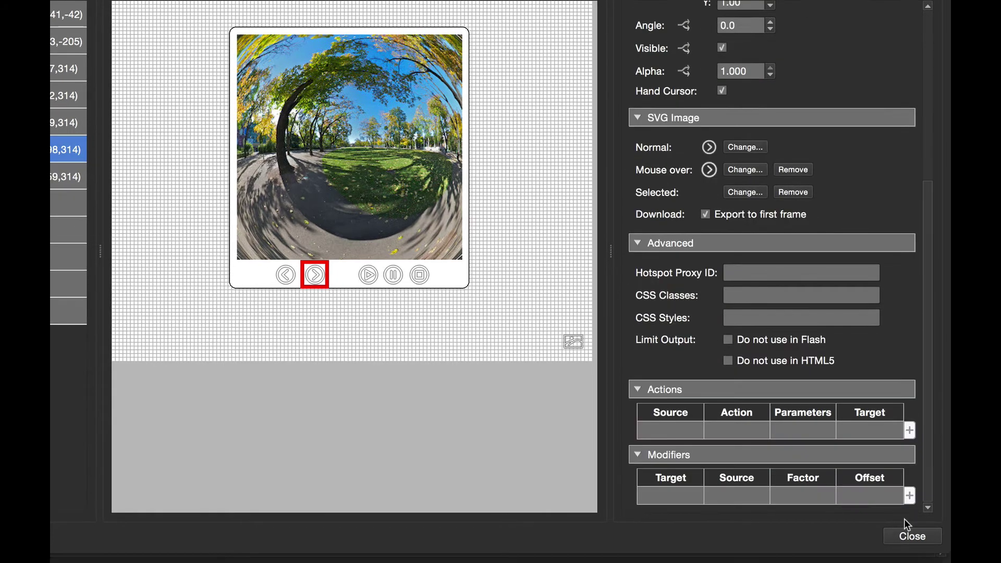
pyautogui.doubleClick(673, 429)
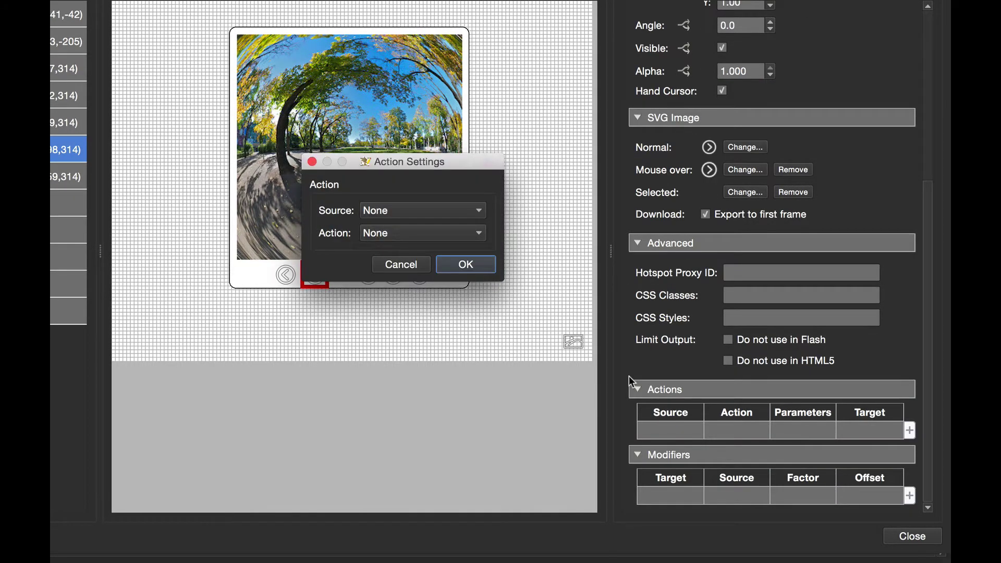
pyautogui.click(455, 211)
pyautogui.click(452, 227)
pyautogui.click(450, 233)
pyautogui.click(459, 544)
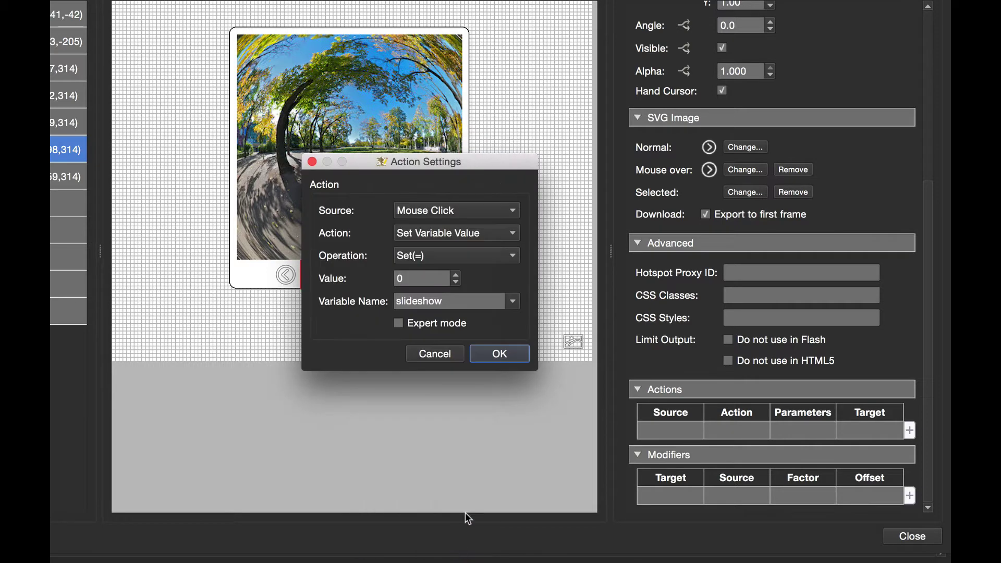
# Make the Next button's action add 1 to the slideshow variable using the Add(+) operation.
pyautogui.click(506, 256)
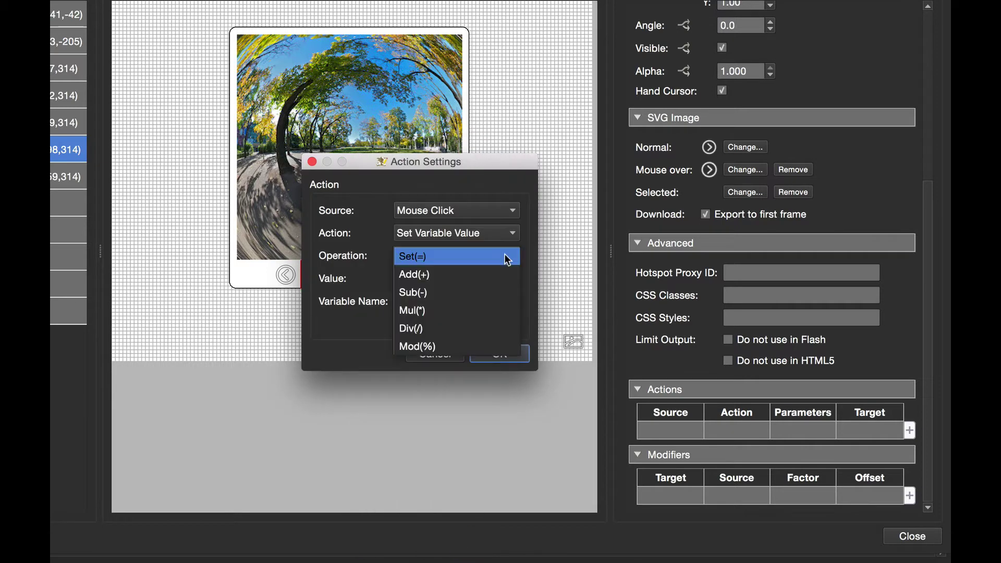
pyautogui.click(478, 274)
pyautogui.moveTo(416, 277); pyautogui.dragTo(394, 282)
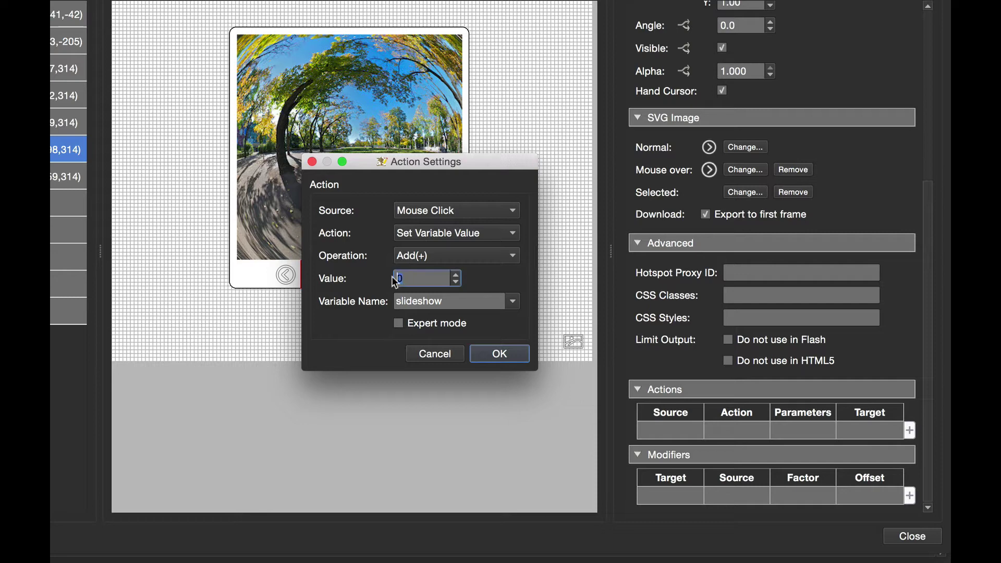
pyautogui.write('1')
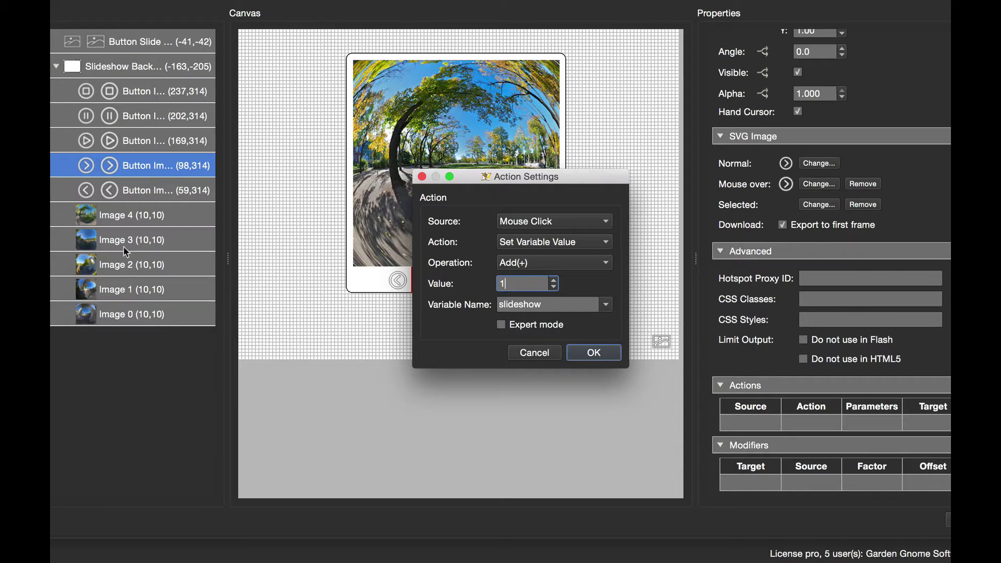
pyautogui.click(594, 352)
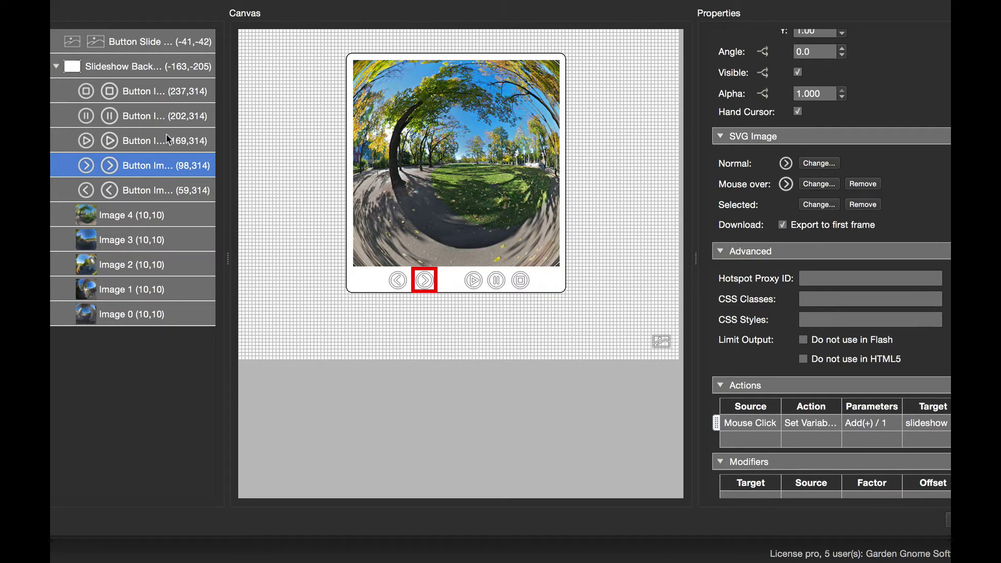
# Add a second Mouse Click action to the Next button that applies Set Variable Value with Mod(%) 5 to slideshow.
pyautogui.doubleClick(758, 442)
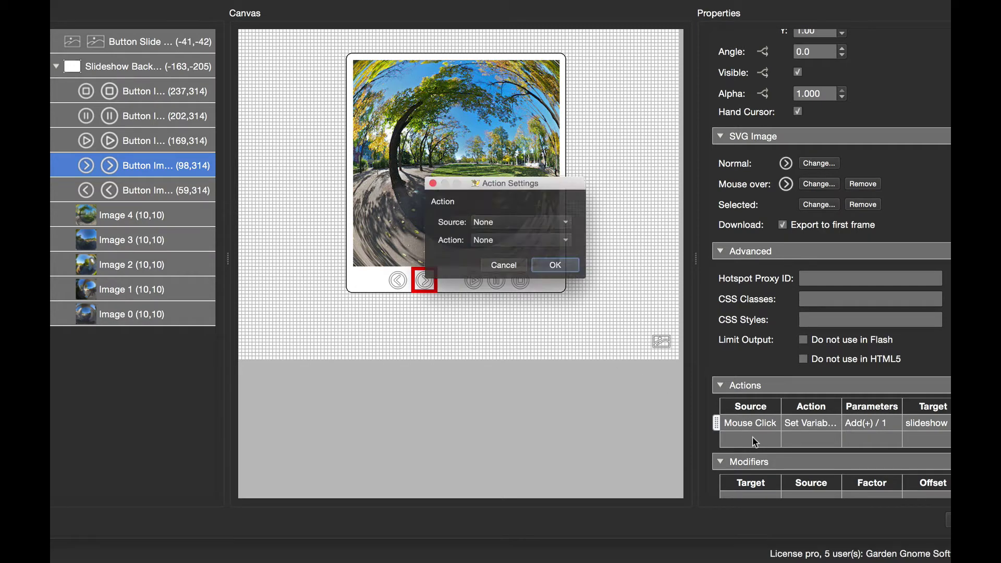
pyautogui.click(531, 224)
pyautogui.click(531, 235)
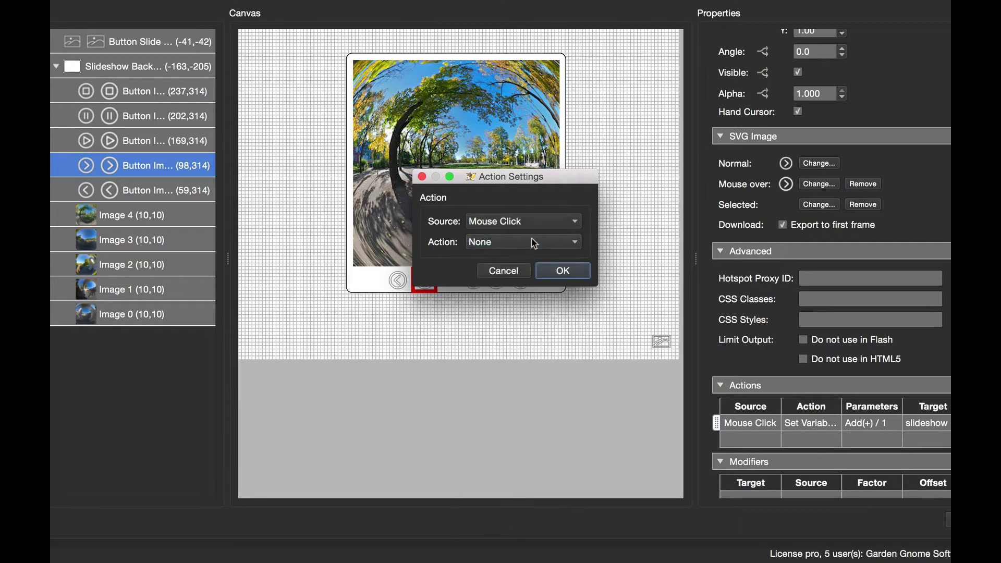
pyautogui.click(534, 241)
pyautogui.click(527, 527)
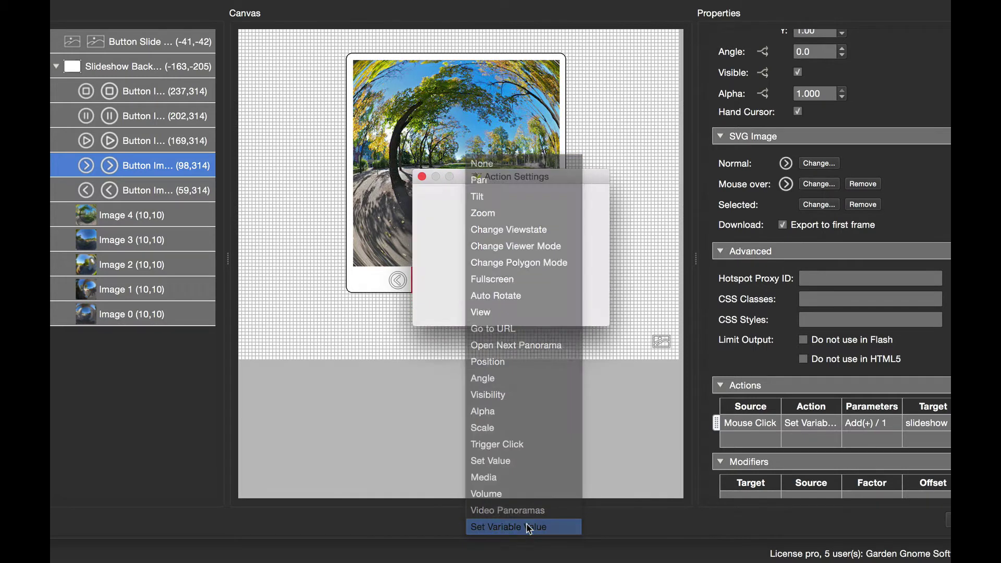
pyautogui.click(597, 267)
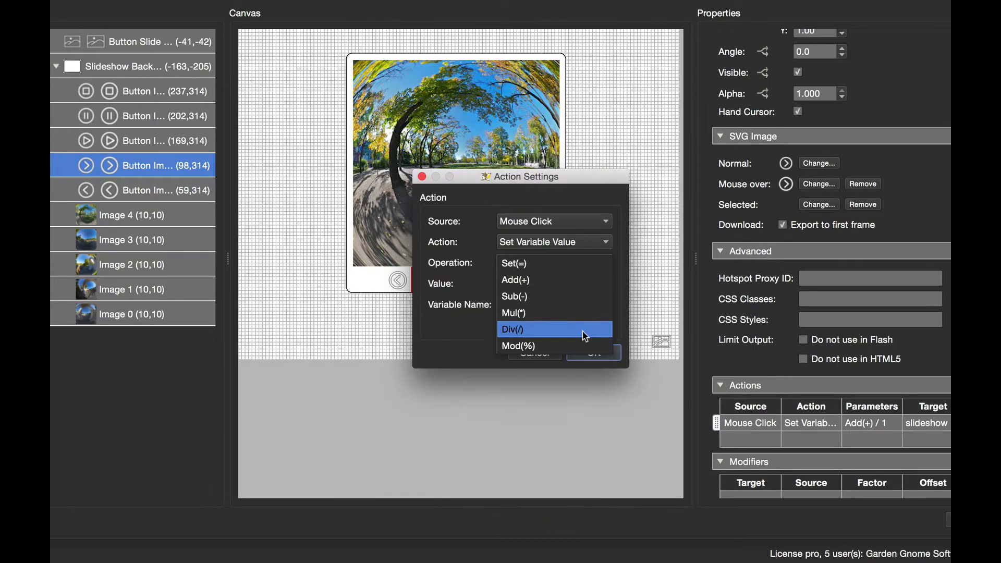
pyautogui.click(537, 347)
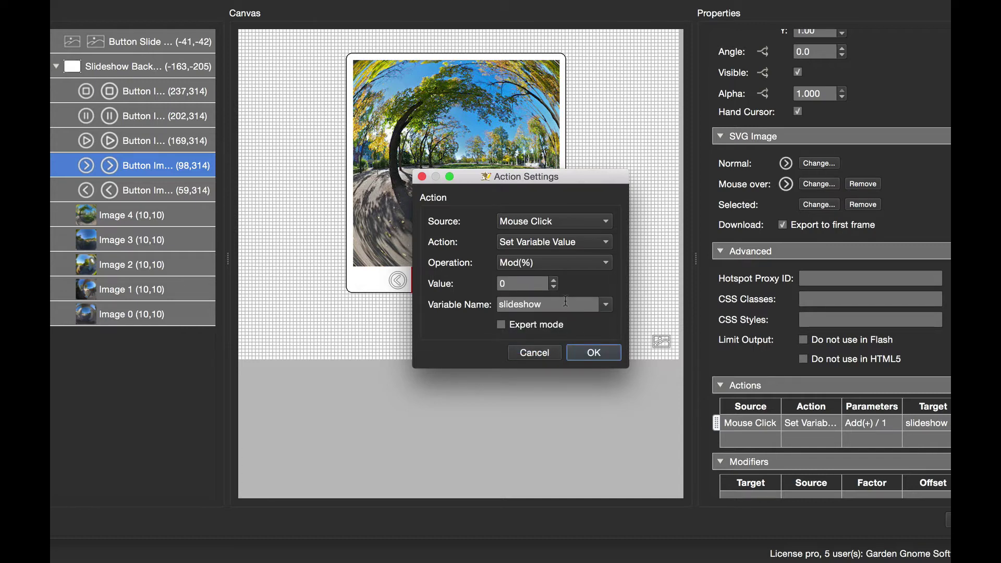
pyautogui.doubleClick(496, 285)
pyautogui.write('5')
pyautogui.click(594, 353)
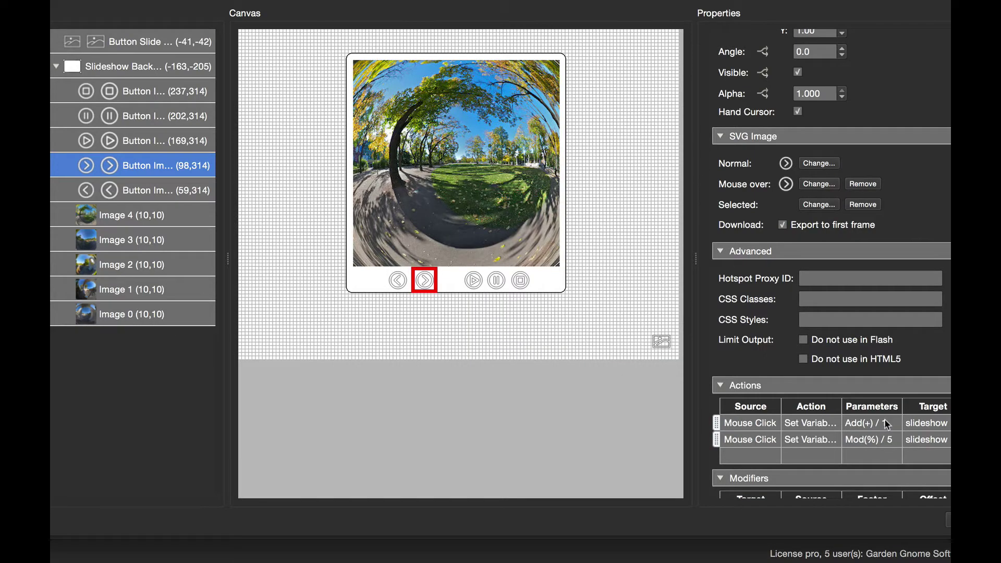
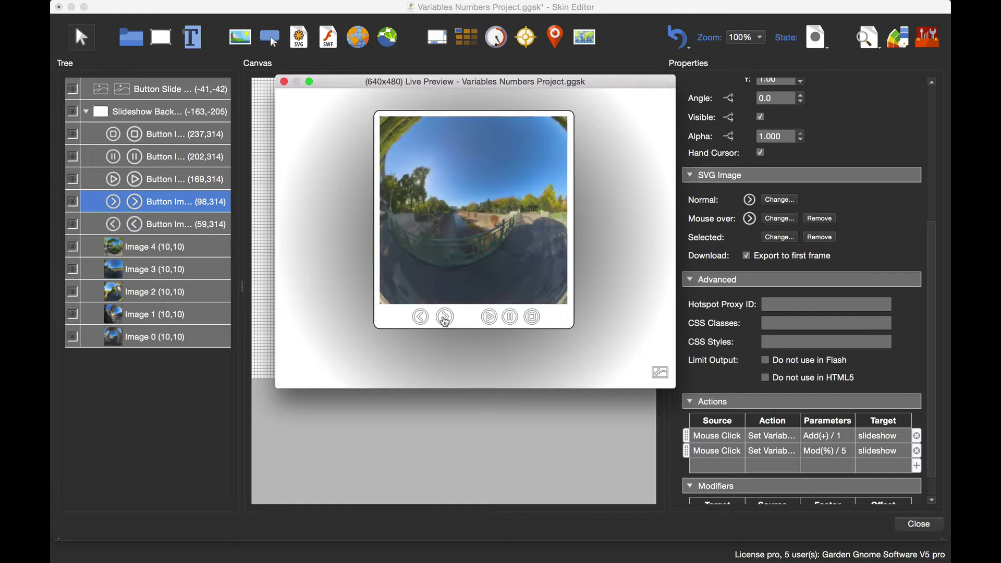
# Test the Next button repeatedly in the live preview to cycle through the images, and close the preview.
pyautogui.click(444, 317)
pyautogui.click(445, 317)
pyautogui.click(445, 317)
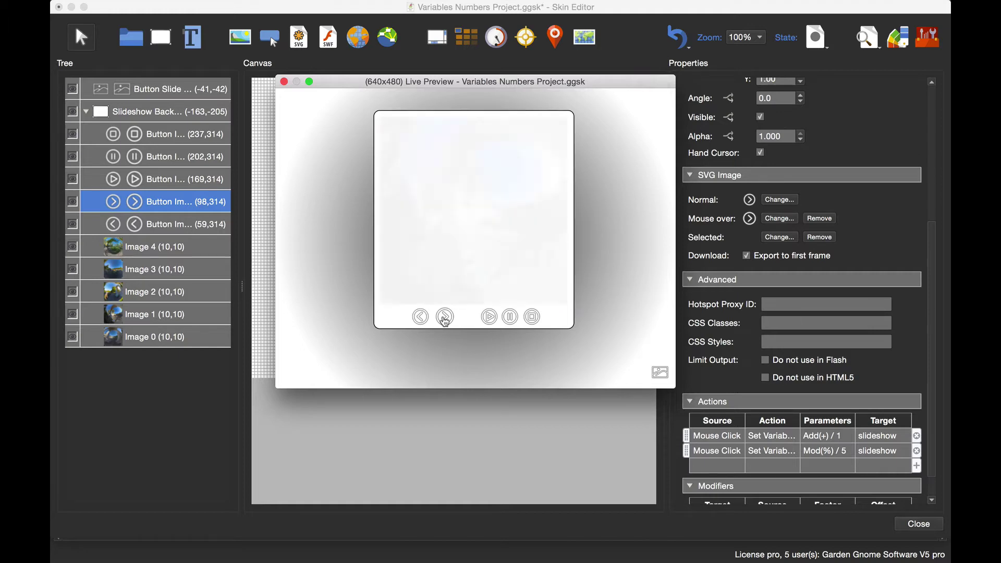
pyautogui.click(444, 317)
pyautogui.click(444, 317)
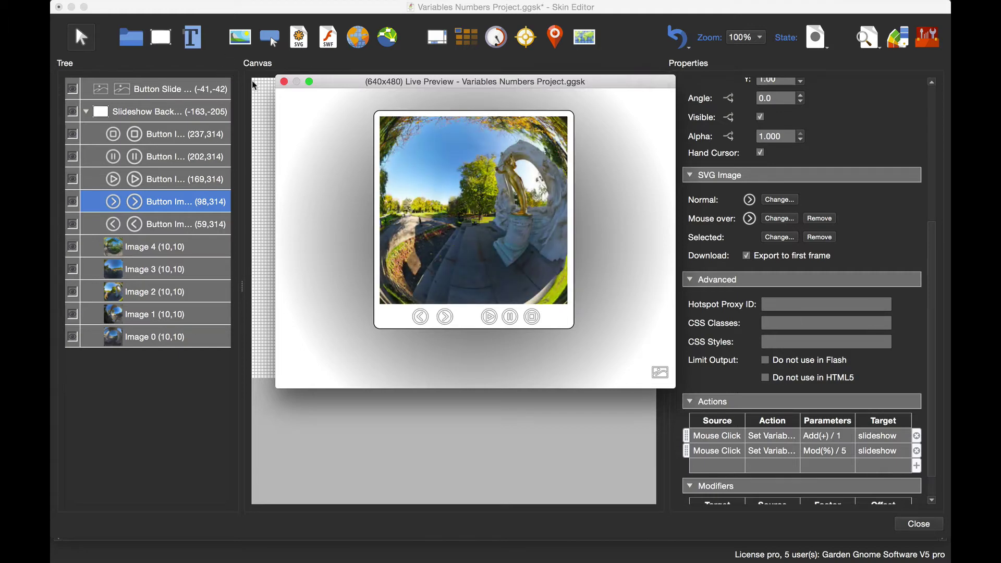
pyautogui.click(284, 82)
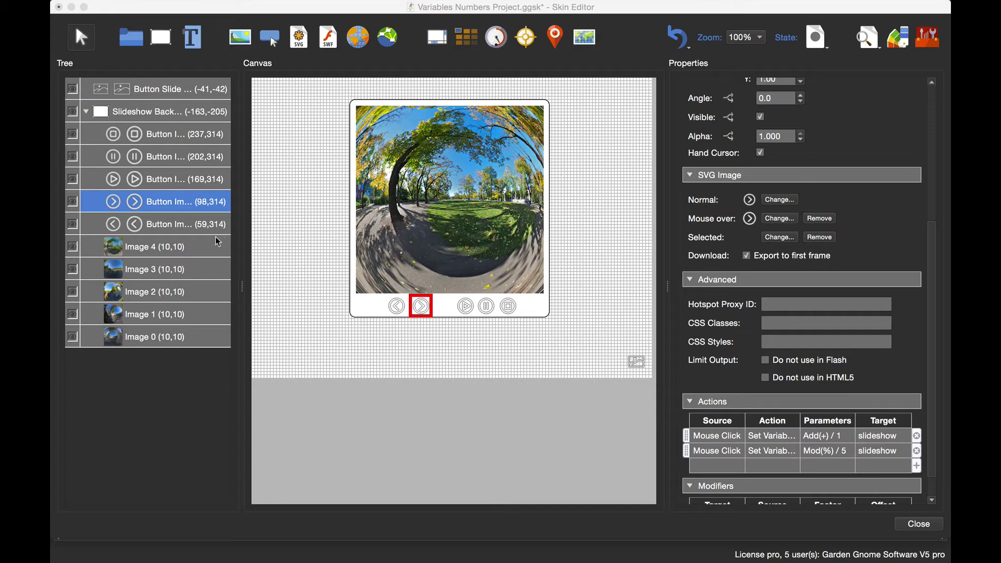
# Start a new action on Button Image Previous with source Mouse Click and action Set Variable Value for slideshow.
pyautogui.click(175, 227)
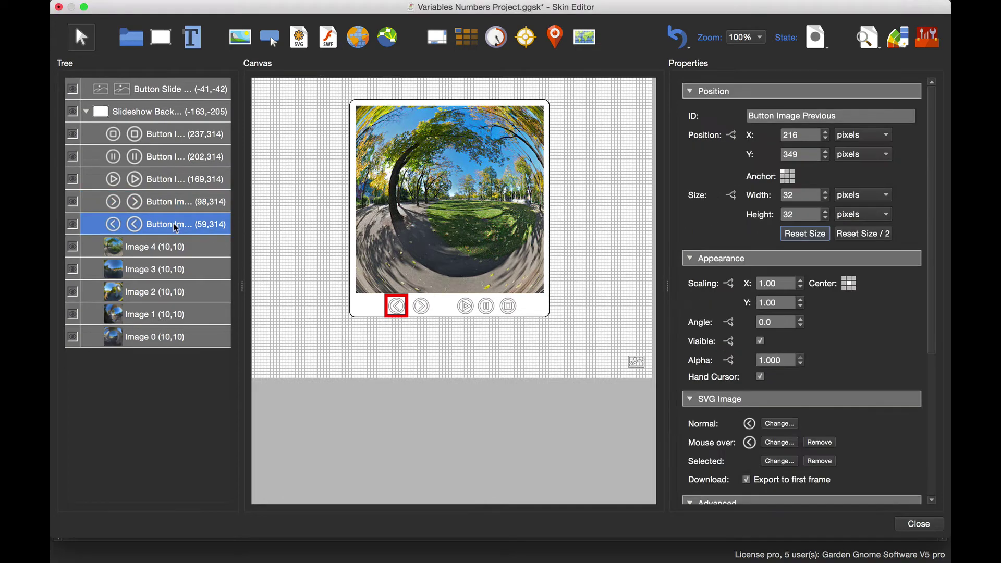
pyautogui.moveTo(936, 277); pyautogui.dragTo(931, 435)
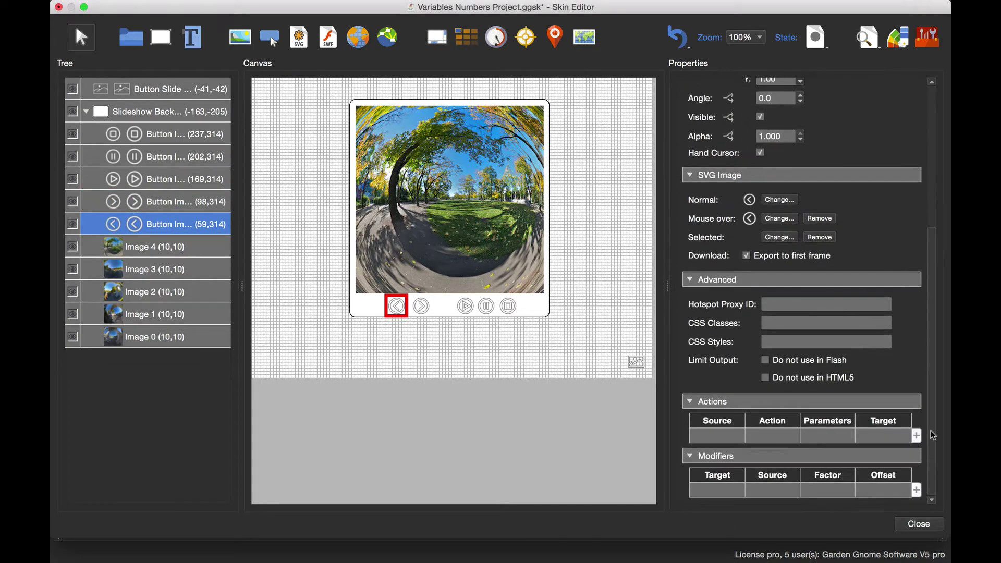
pyautogui.doubleClick(730, 435)
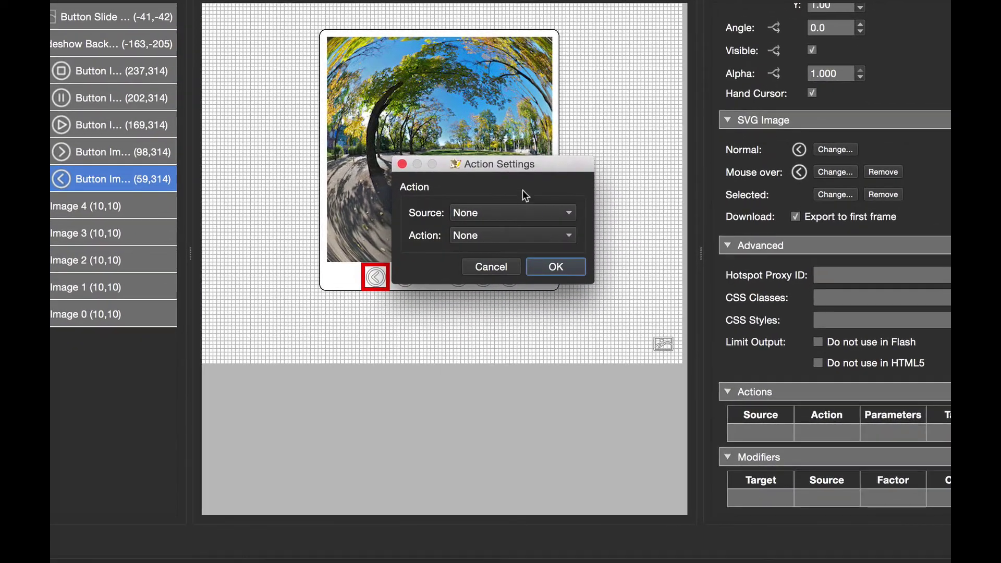
pyautogui.click(516, 232)
pyautogui.click(517, 244)
pyautogui.click(518, 229)
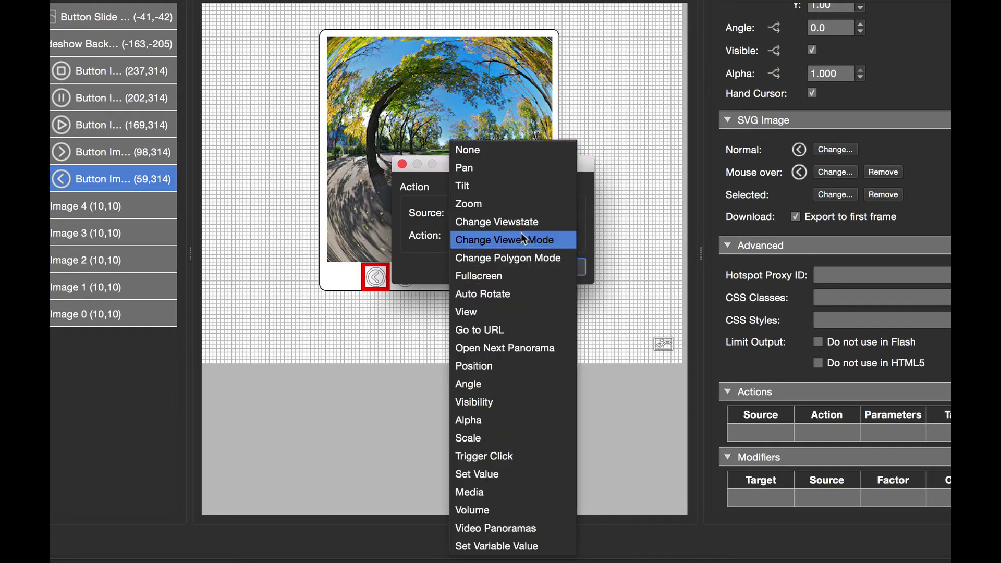
pyautogui.click(524, 546)
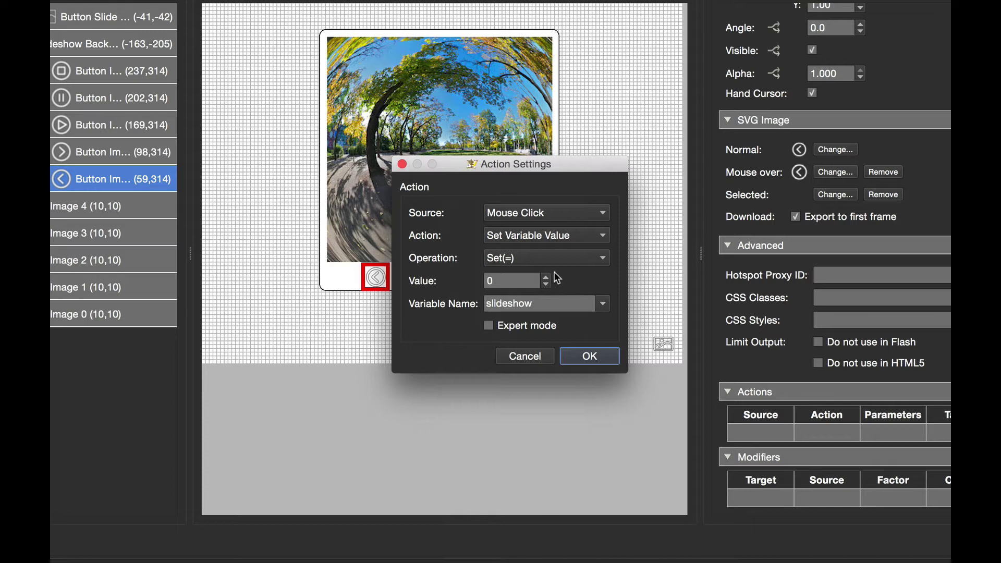
# Make the Previous button's action add 4 to the slideshow variable using the Add(+) operation.
pyautogui.click(567, 258)
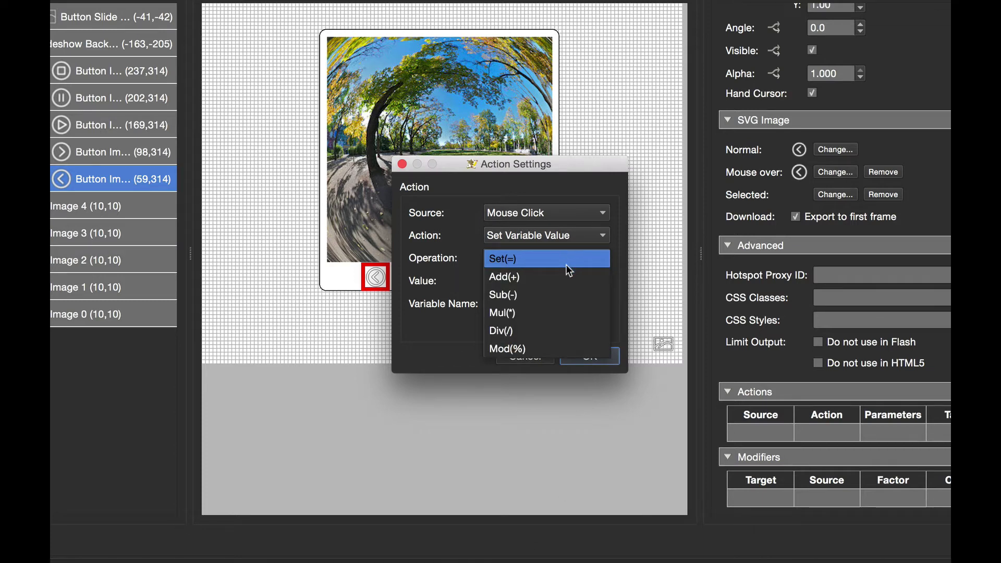
pyautogui.click(565, 274)
pyautogui.doubleClick(502, 282)
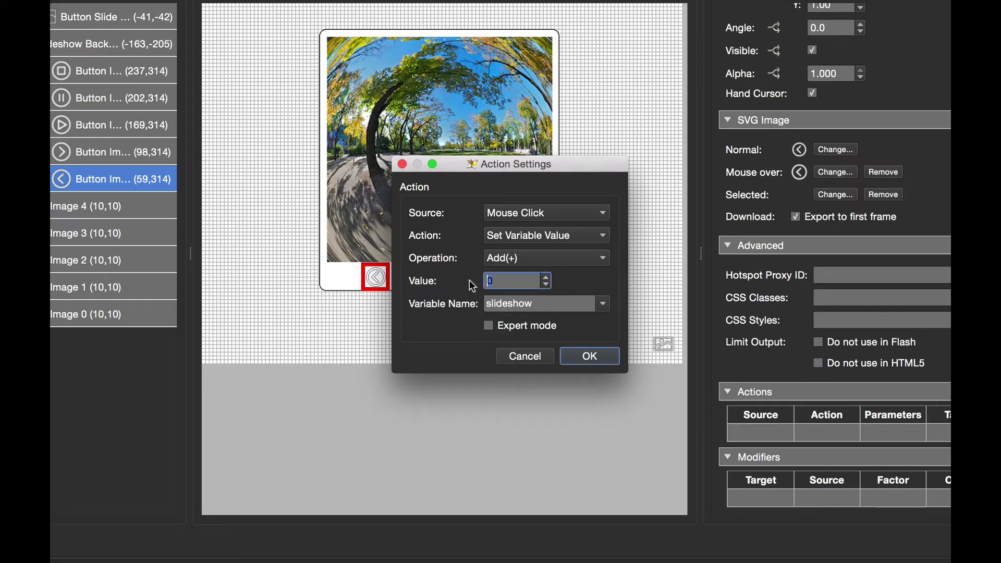
pyautogui.write('4')
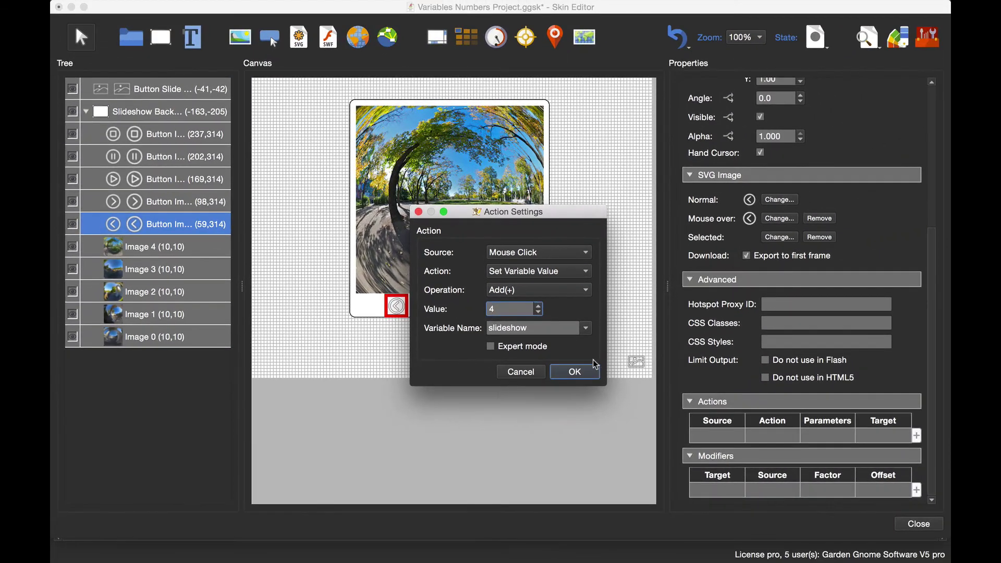
pyautogui.click(589, 373)
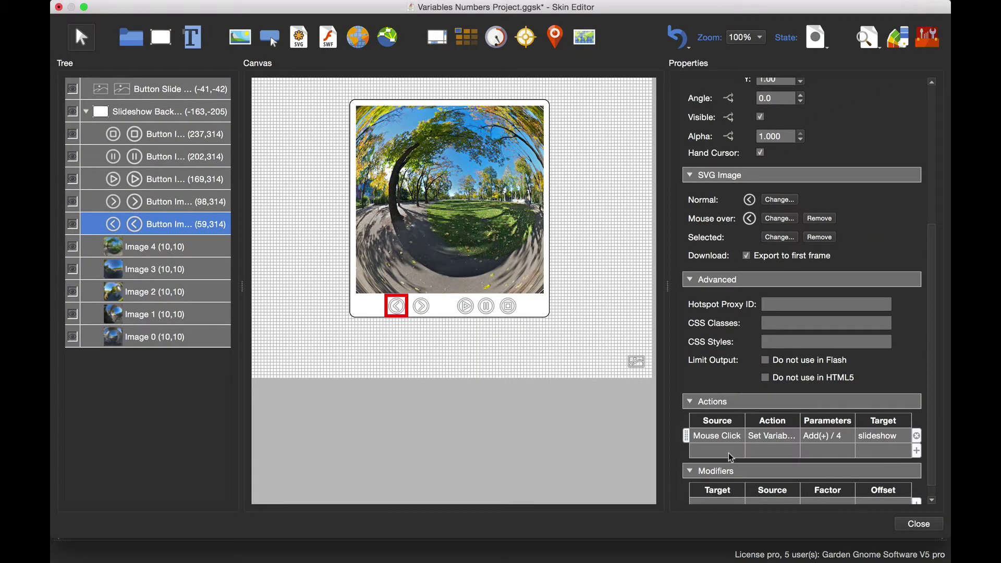
# Add a second Mouse Click action to the Previous button that applies Set Variable Value with Mod(%) 5 to slideshow.
pyautogui.doubleClick(732, 451)
pyautogui.click(487, 254)
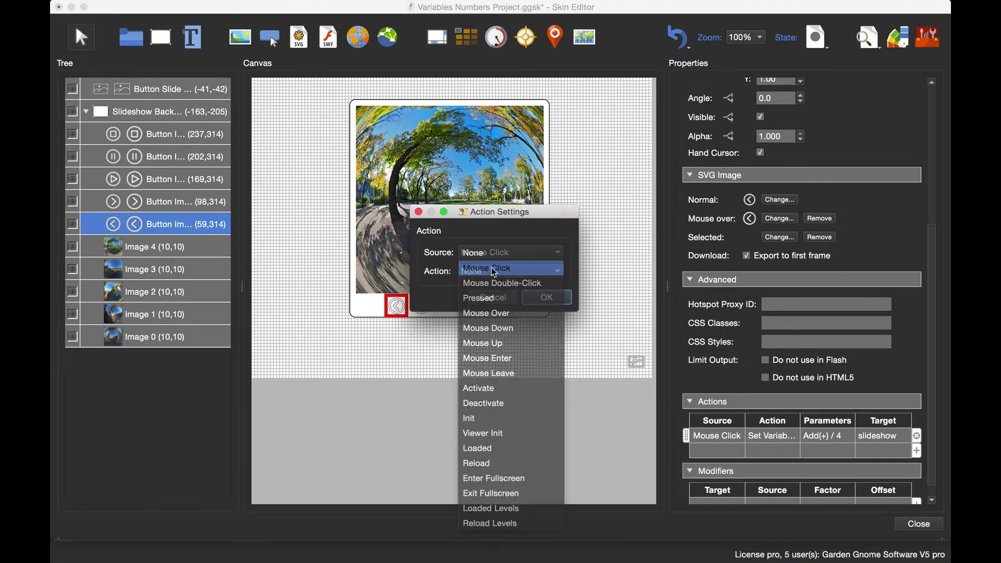
pyautogui.click(494, 268)
pyautogui.click(508, 271)
pyautogui.click(518, 530)
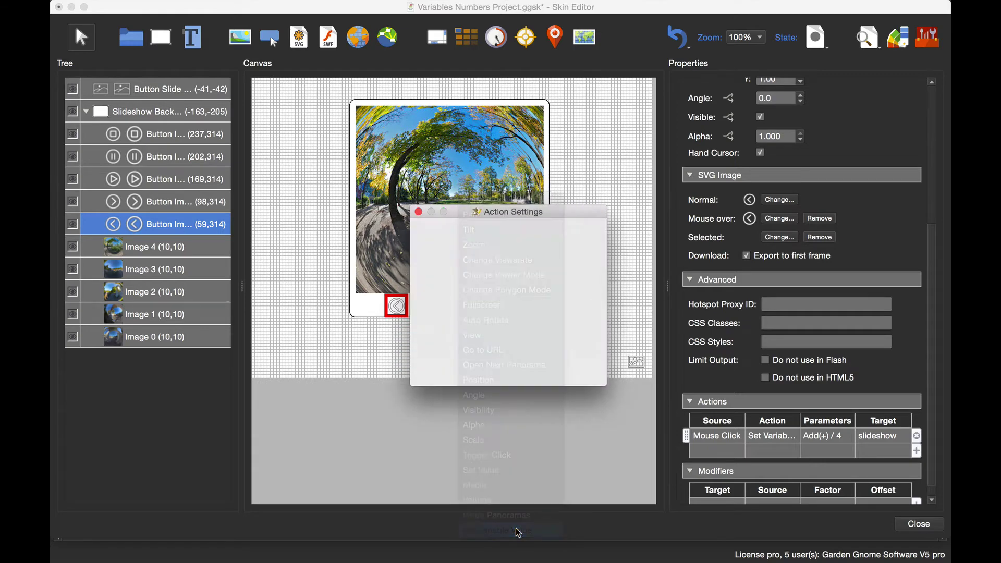
pyautogui.click(583, 295)
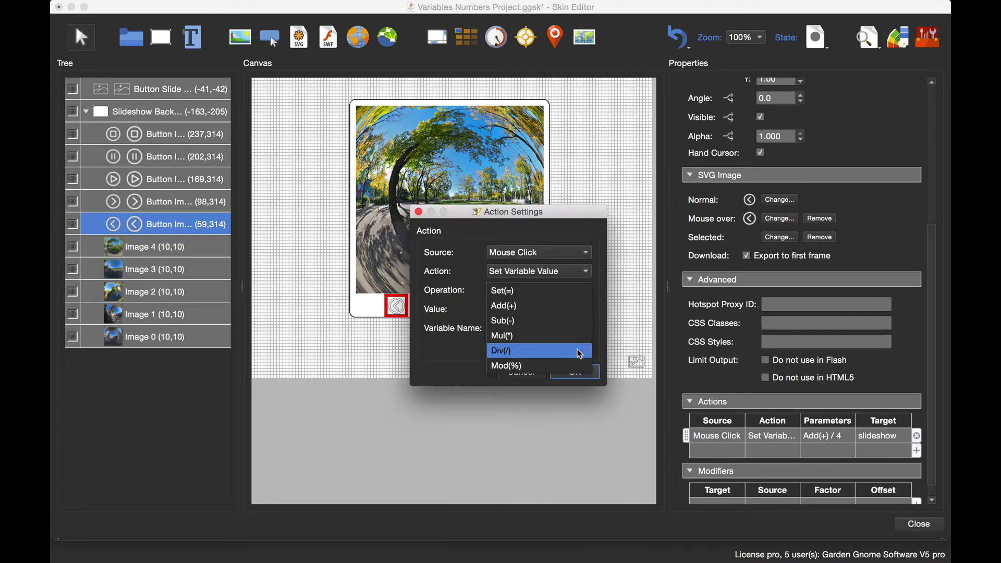
pyautogui.click(580, 364)
pyautogui.press('Tab')
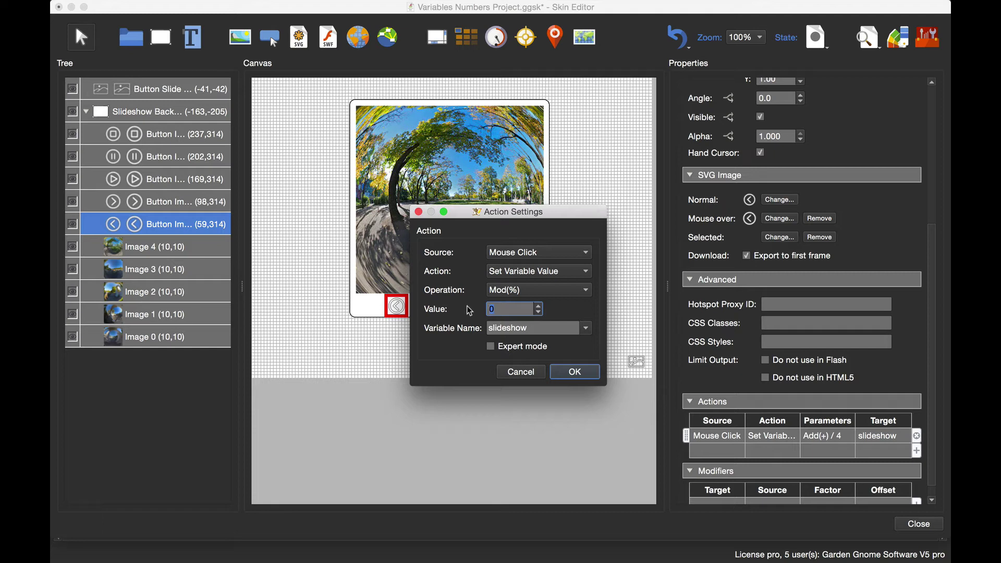
pyautogui.write('5')
pyautogui.click(574, 372)
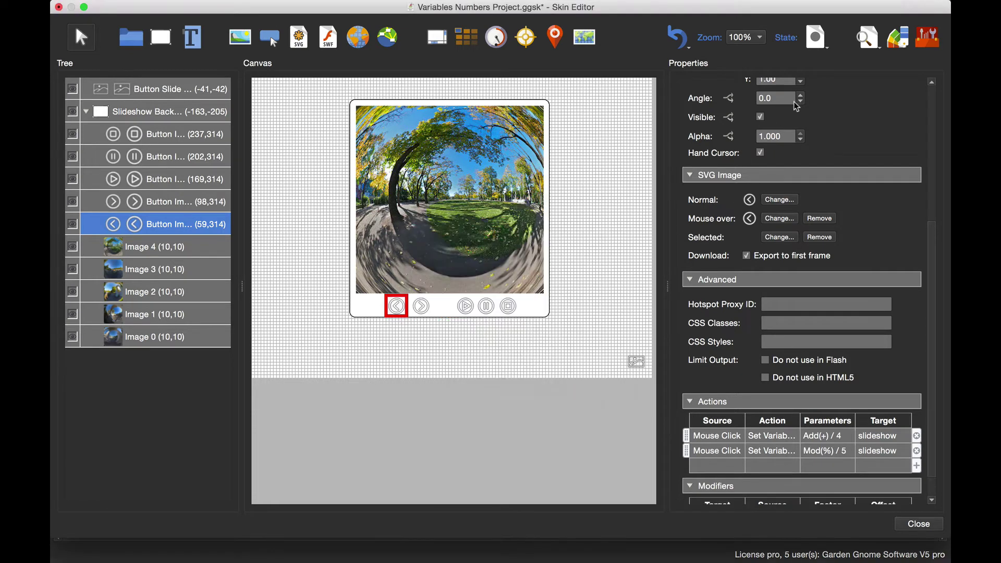
# Open the live preview, test the Next and Previous buttons on the slideshow images, and close the preview.
pyautogui.click(868, 37)
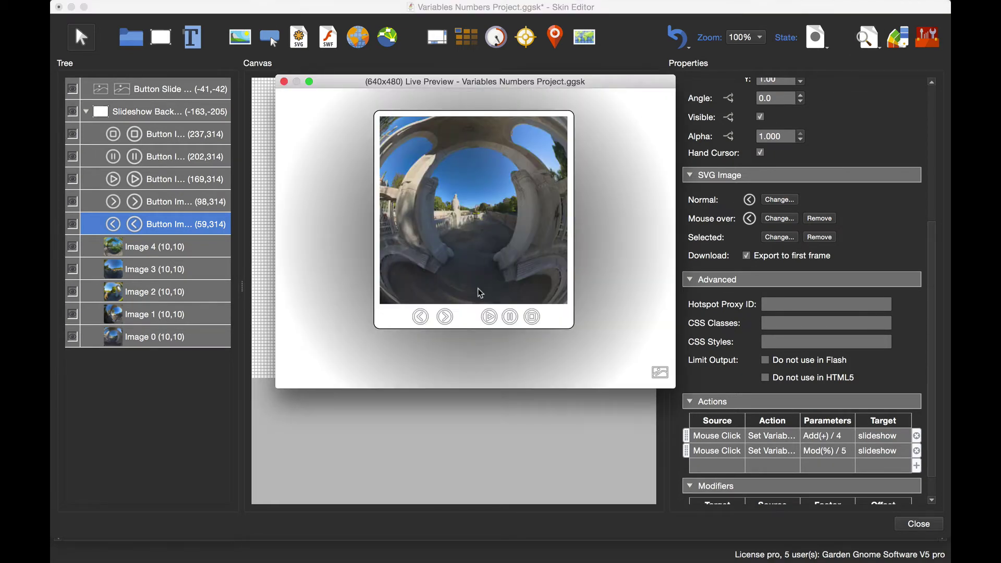
pyautogui.click(445, 319)
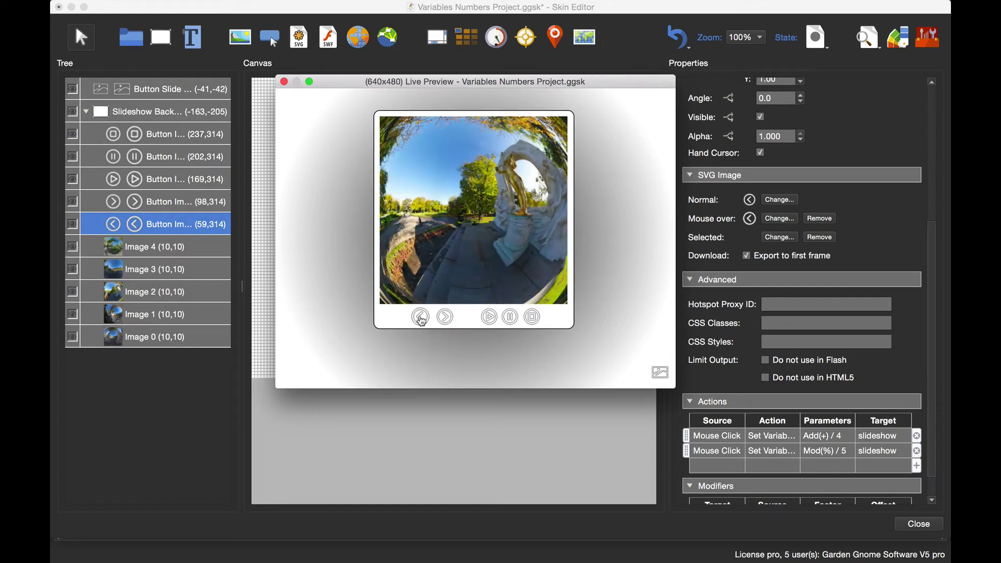
pyautogui.click(422, 318)
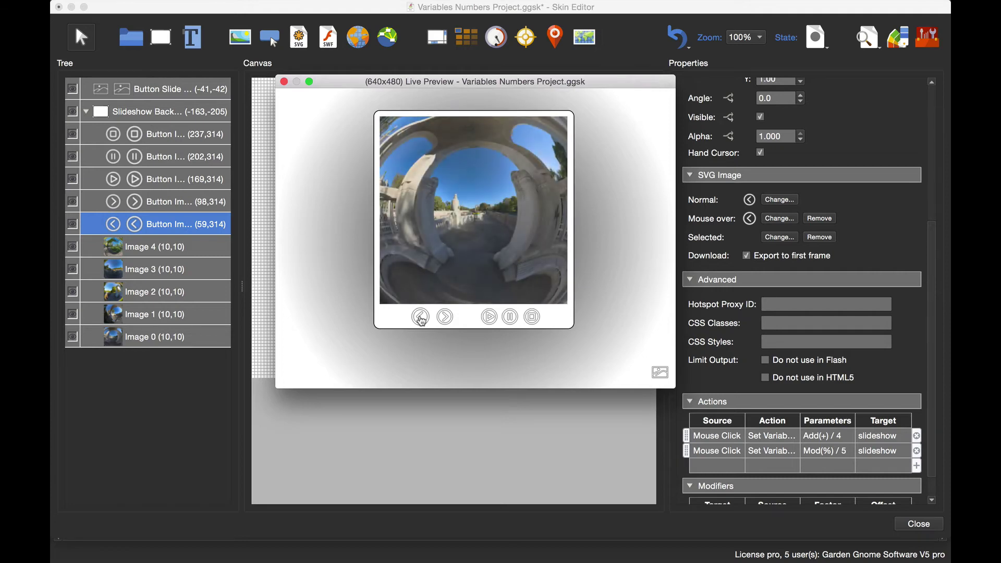
pyautogui.click(421, 317)
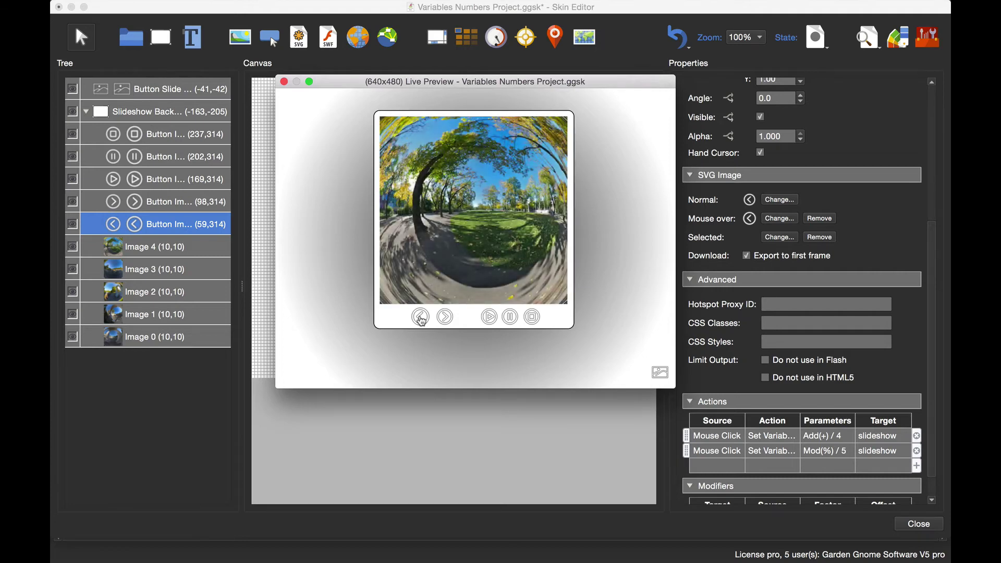
pyautogui.click(421, 319)
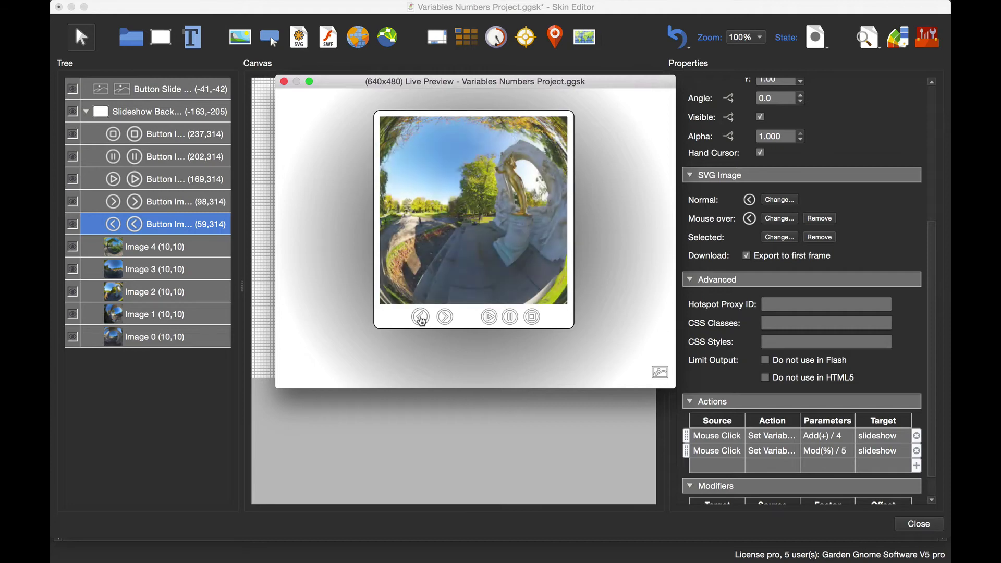
pyautogui.click(422, 318)
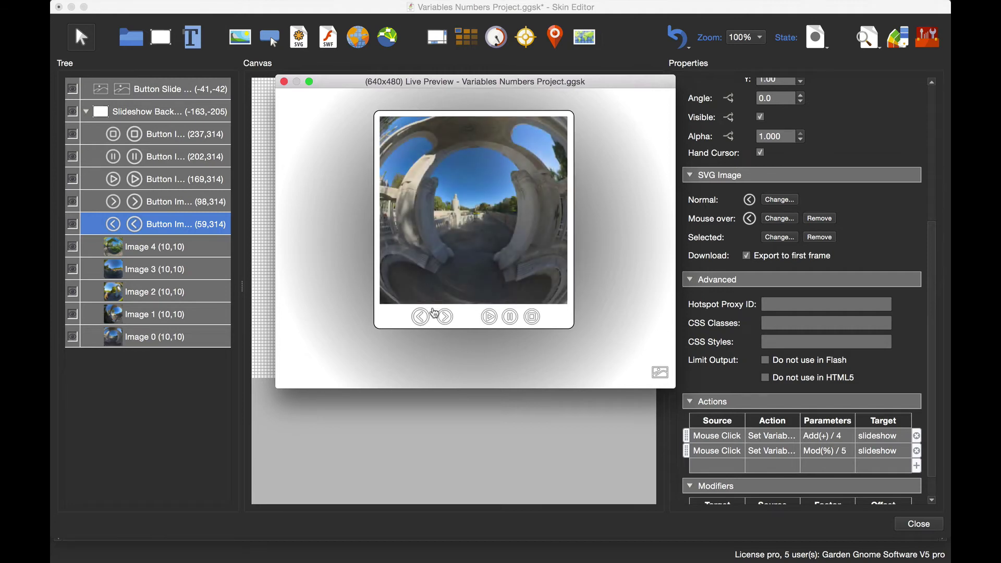
pyautogui.click(284, 81)
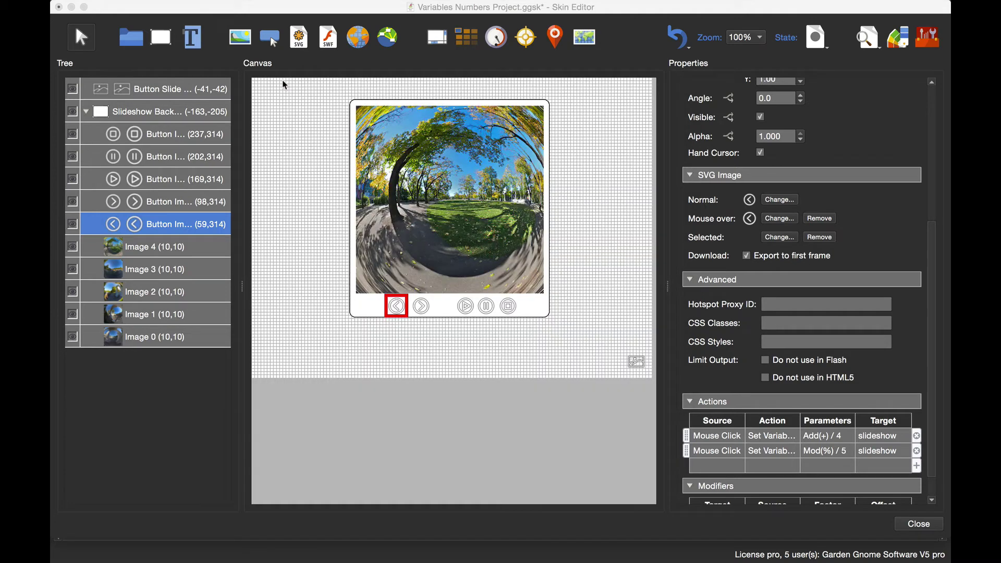
# Place a Timer element on the empty canvas beside the slideshow, at about X 34, Y 40 pixels.
pyautogui.click(319, 189)
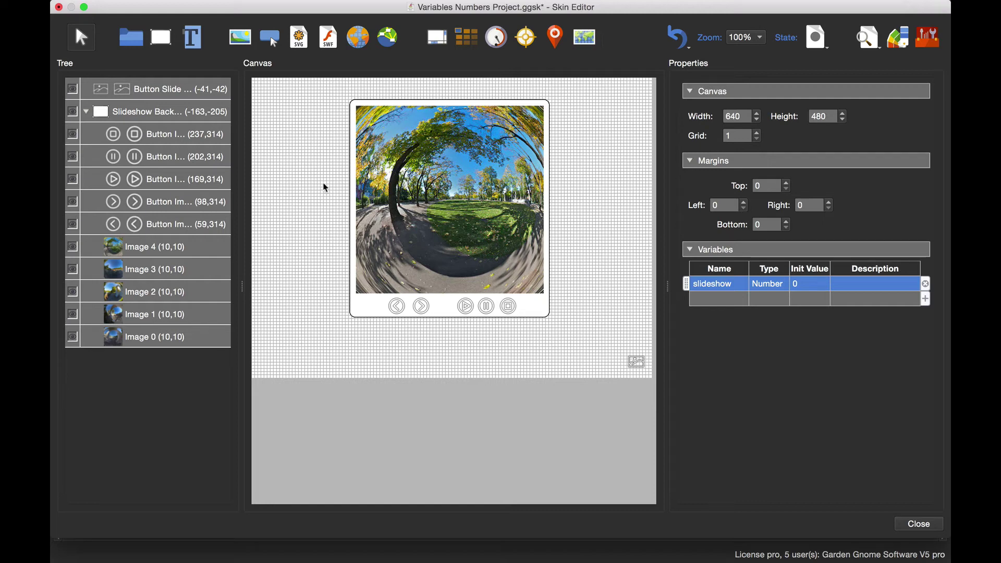
pyautogui.click(496, 37)
pyautogui.click(271, 101)
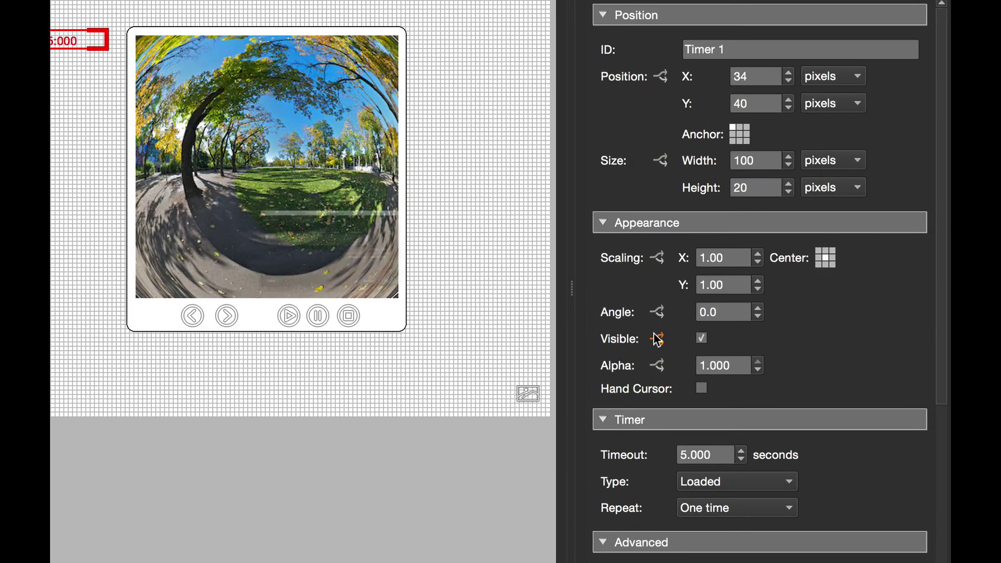
# Delete the logic block from the new timer's Visible property.
pyautogui.click(657, 339)
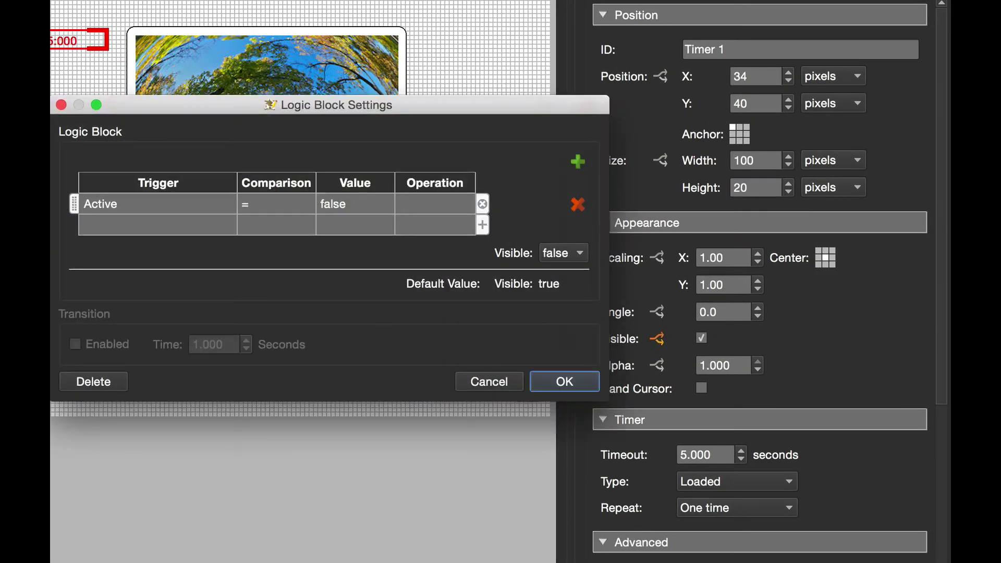
pyautogui.click(111, 381)
pyautogui.scroll(-3, 902, 328)
pyautogui.scroll(-3, 926, 324)
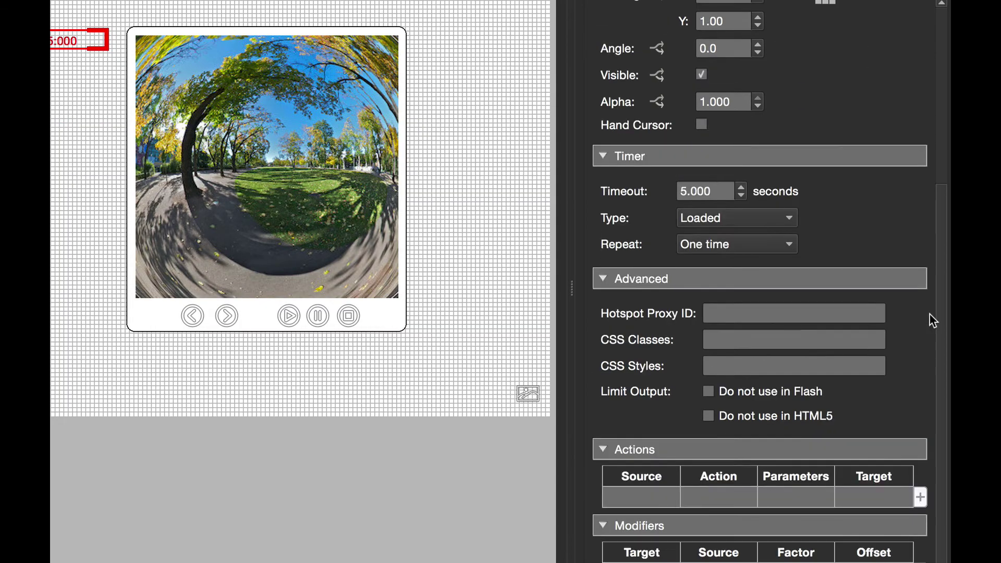
# Set the timer's timeout to 0 seconds, its type to Init and its repeat mode to Toggle.
pyautogui.moveTo(712, 191); pyautogui.dragTo(641, 187)
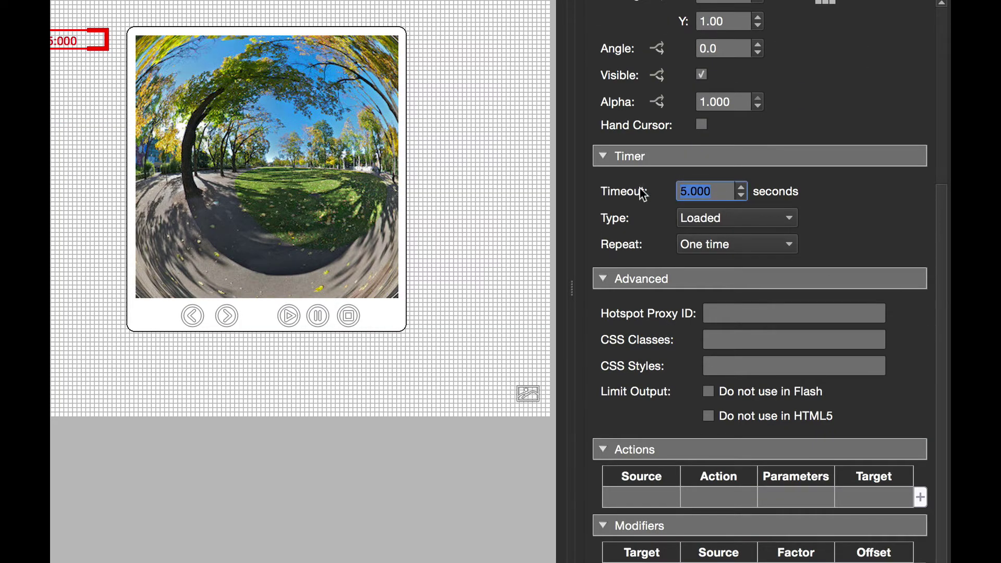
pyautogui.write('0')
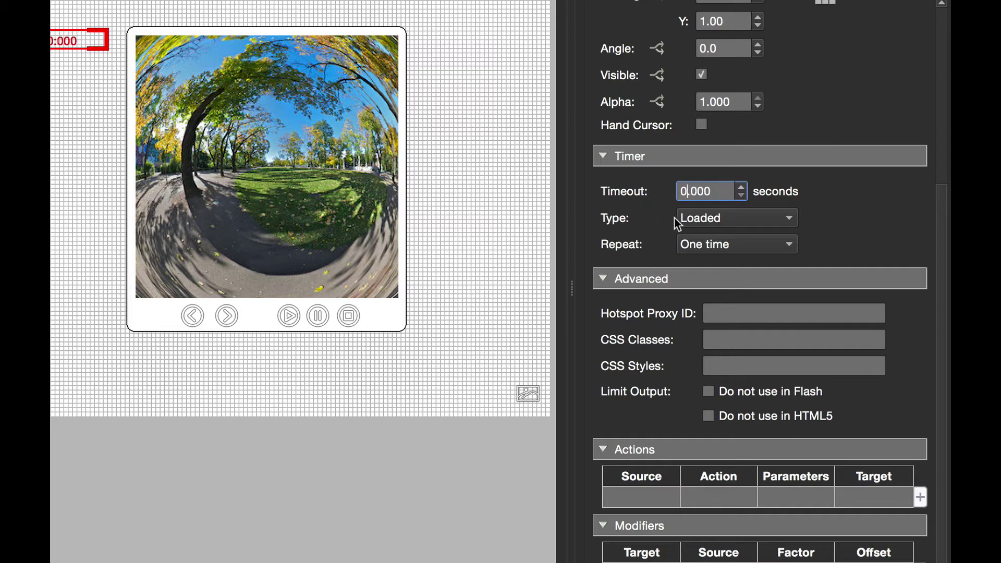
pyautogui.click(715, 221)
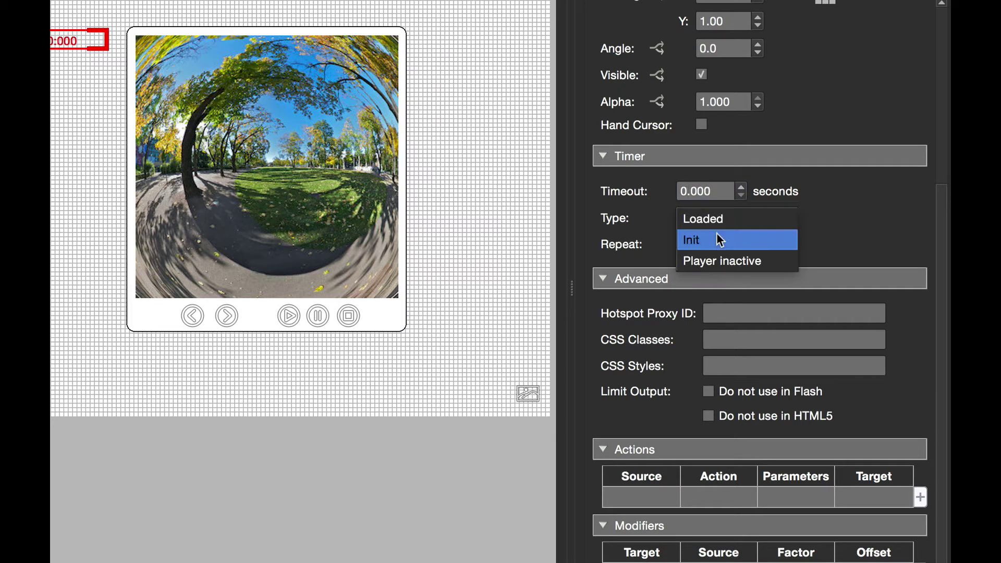
pyautogui.click(716, 235)
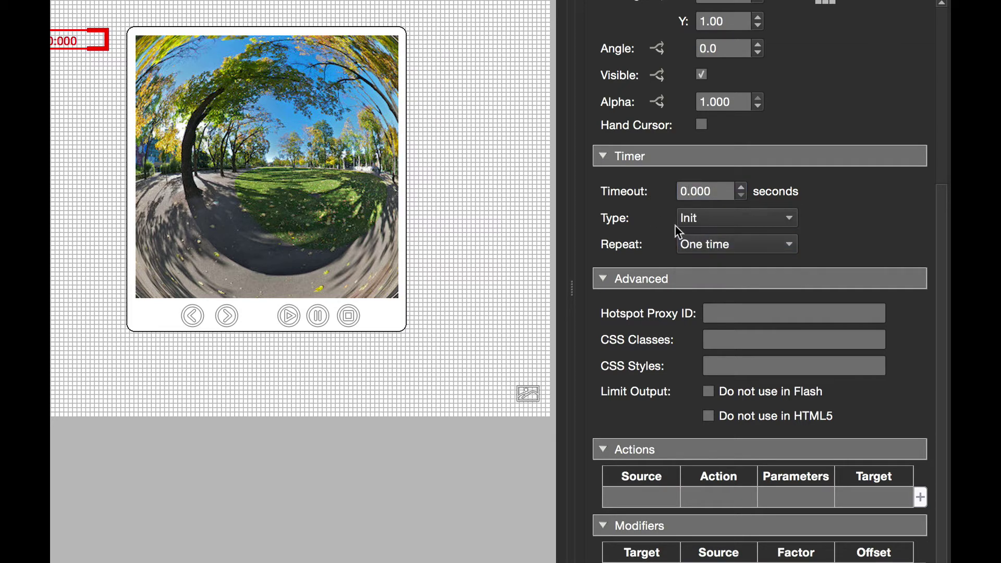
pyautogui.click(715, 246)
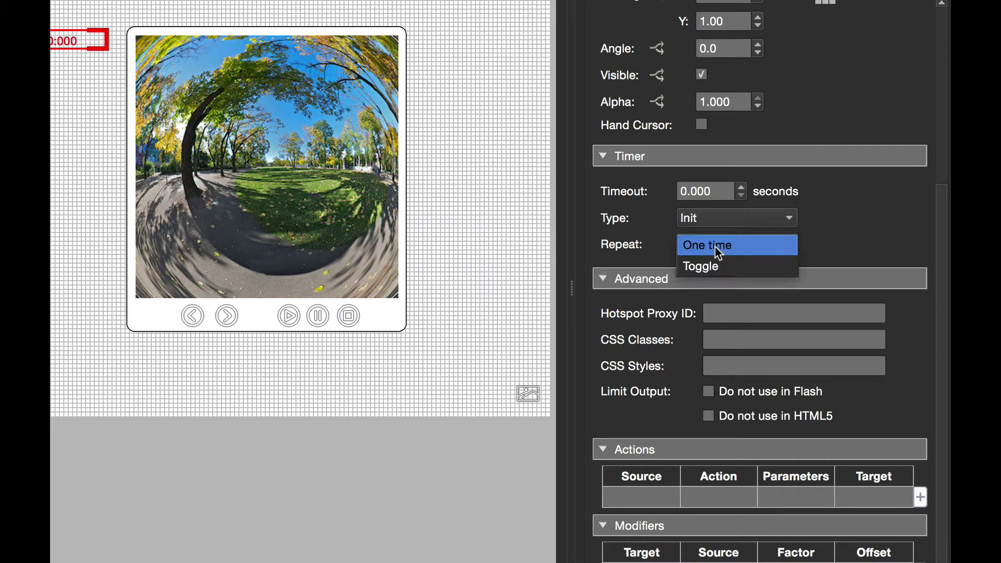
pyautogui.click(715, 264)
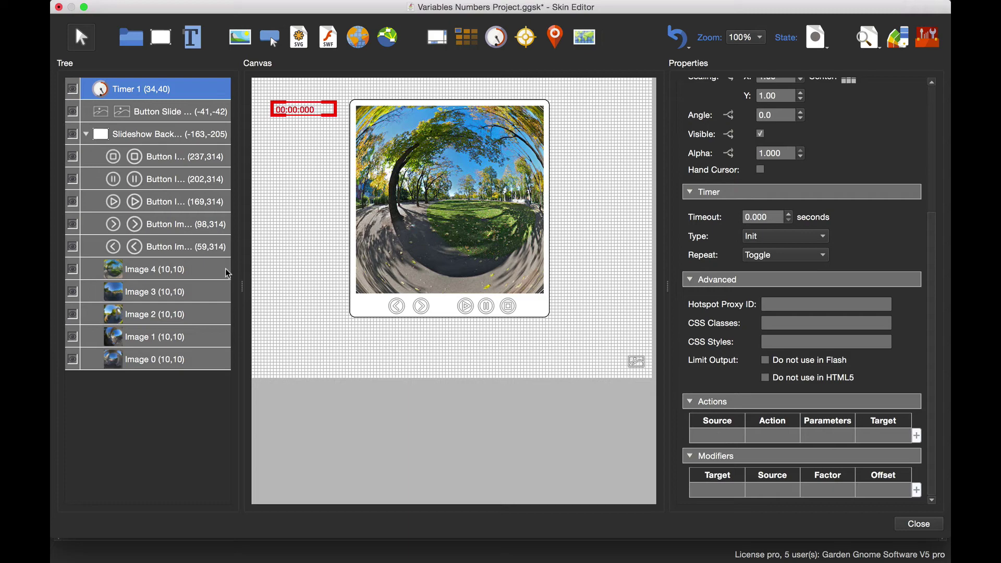
# Copy both slideshow variable actions, Add(+) 1 and Mod(%) 5, from the Next button to Timer 1.
pyautogui.click(167, 228)
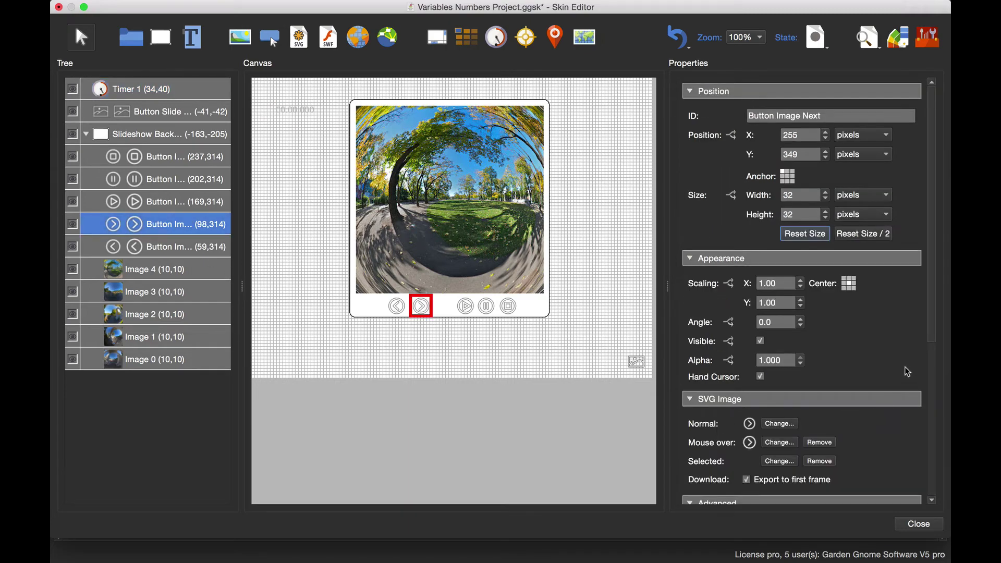
pyautogui.scroll(-5, 907, 373)
pyautogui.click(713, 411)
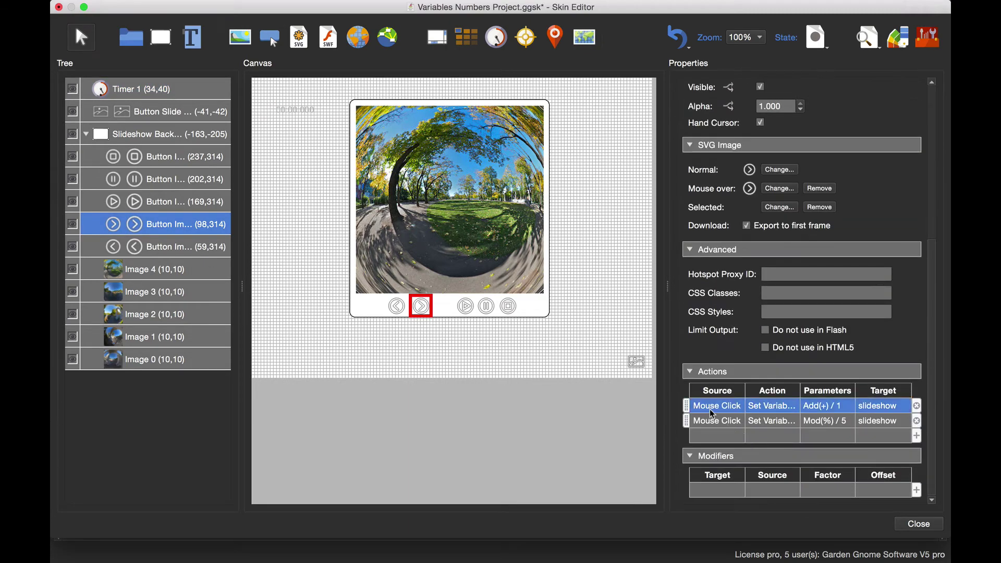
pyautogui.keyDown('shift'); pyautogui.click(711, 421); pyautogui.keyUp('shift')
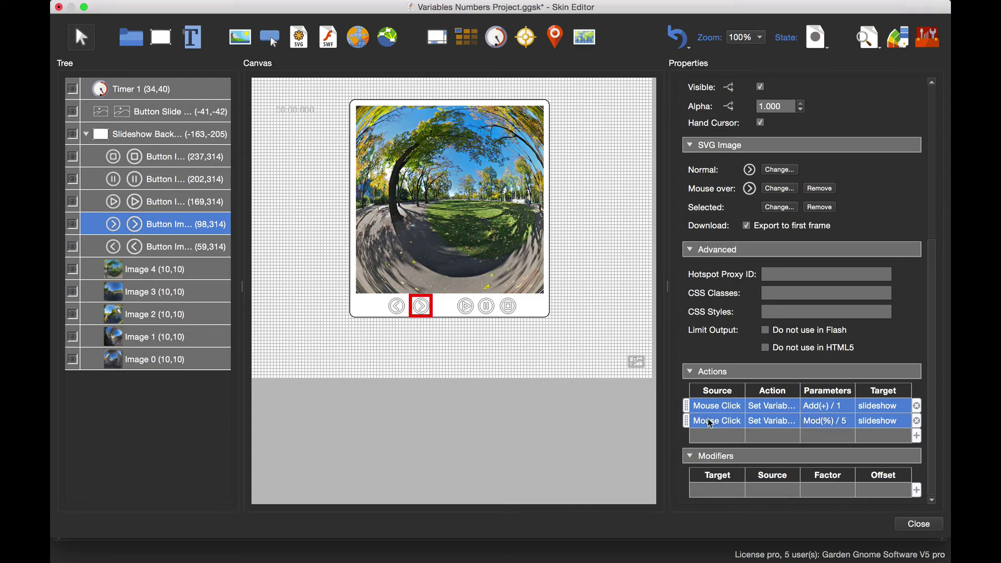
pyautogui.click(123, 93)
pyautogui.scroll(-3, 897, 362)
pyautogui.scroll(-2, 901, 359)
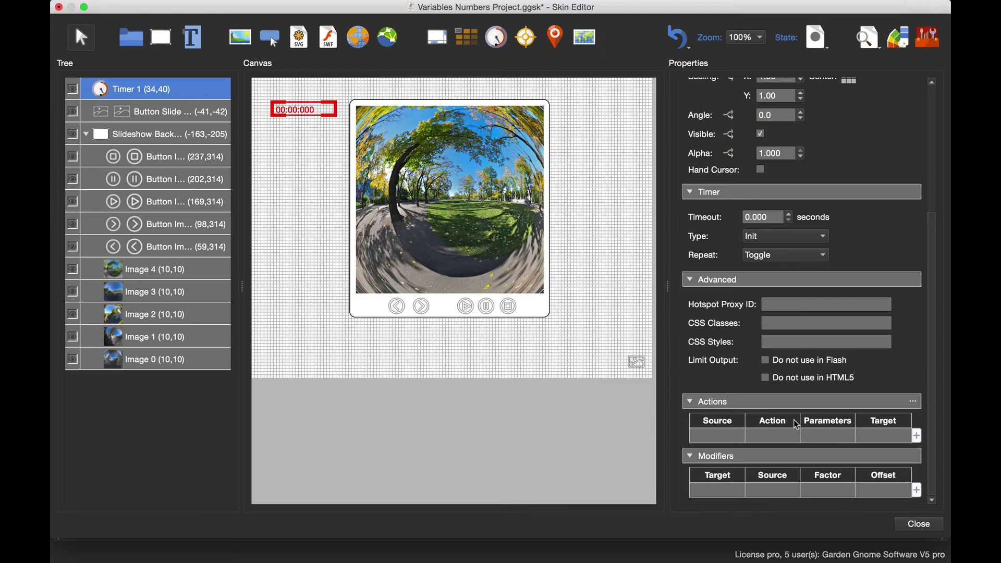
pyautogui.press('super+v')
# Change the source of both of Timer 1's Set Variable Value actions to Activate.
pyautogui.doubleClick(722, 437)
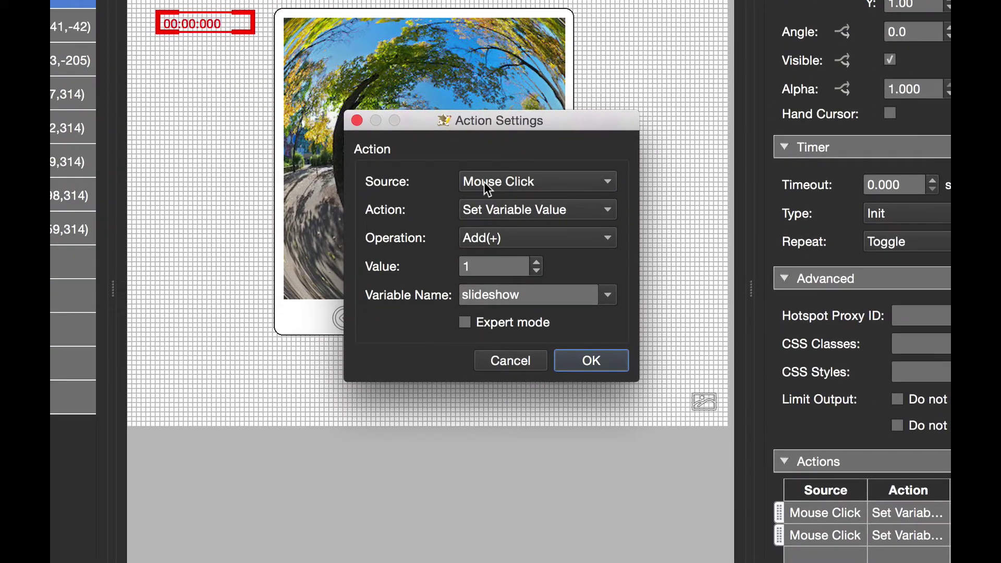
pyautogui.click(501, 215)
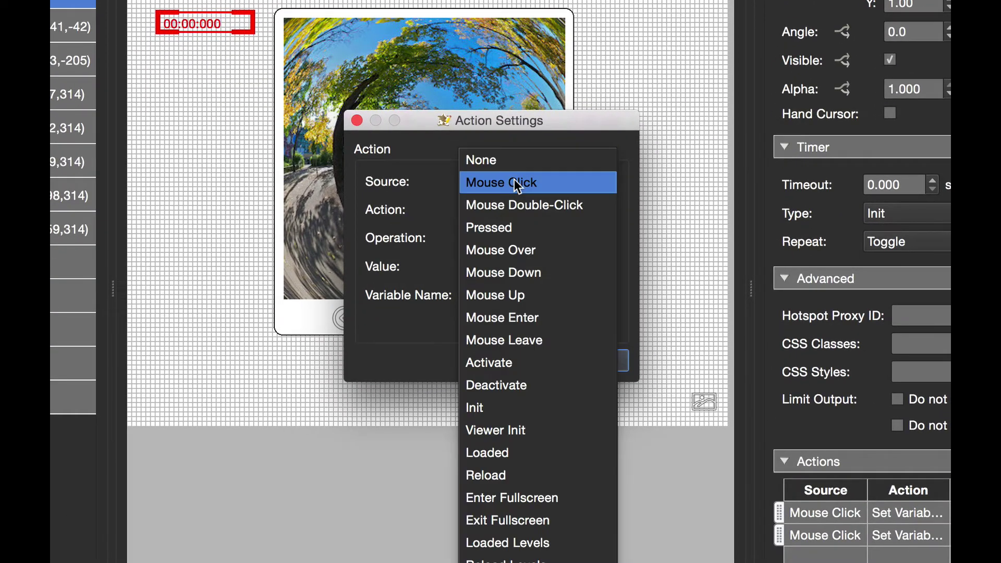
pyautogui.click(542, 362)
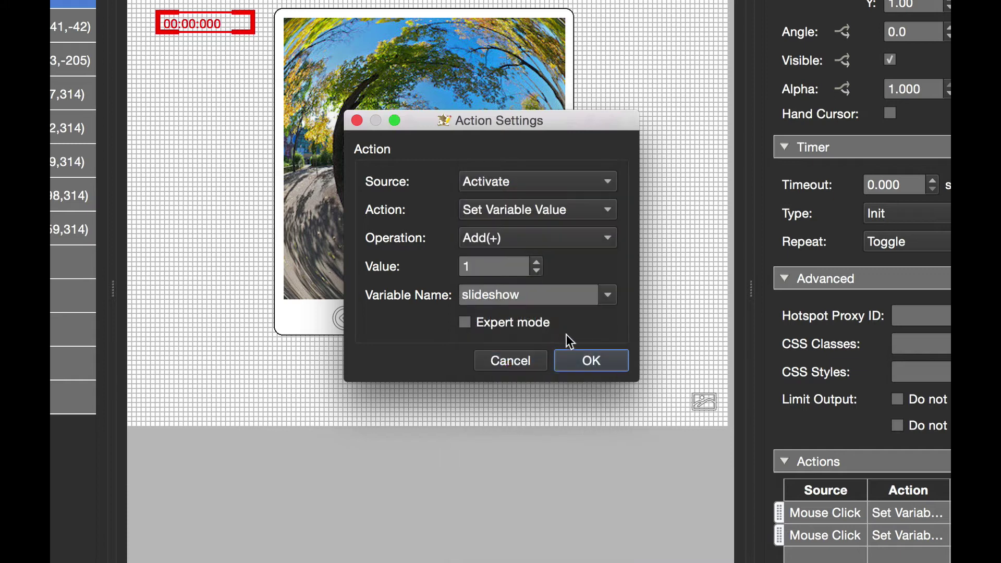
pyautogui.click(593, 361)
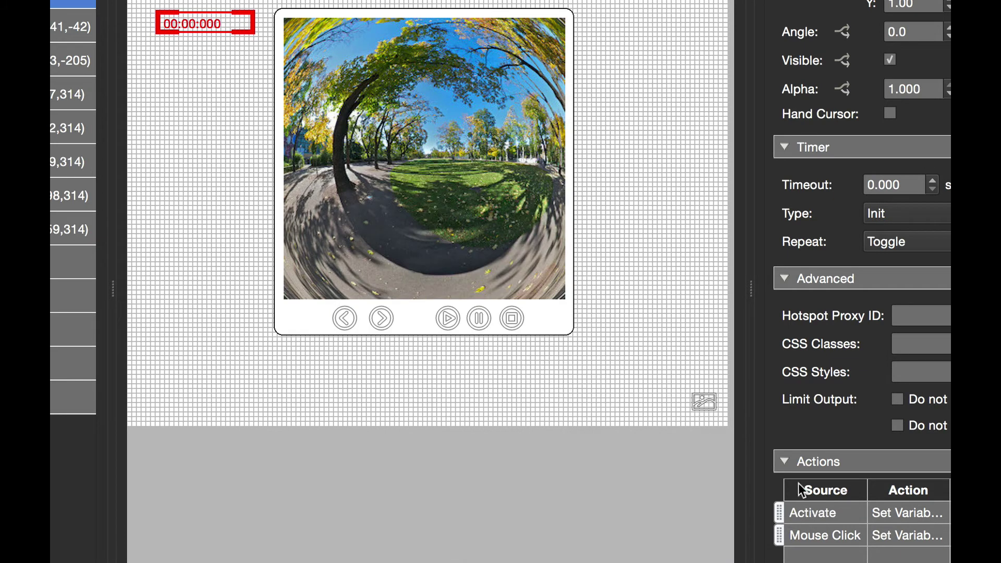
pyautogui.doubleClick(837, 537)
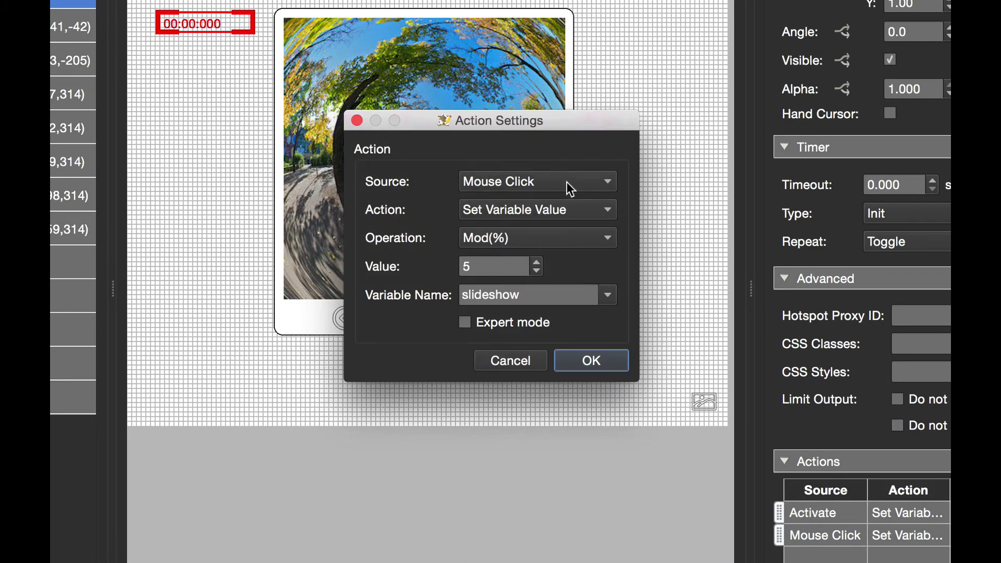
pyautogui.click(567, 183)
pyautogui.click(555, 358)
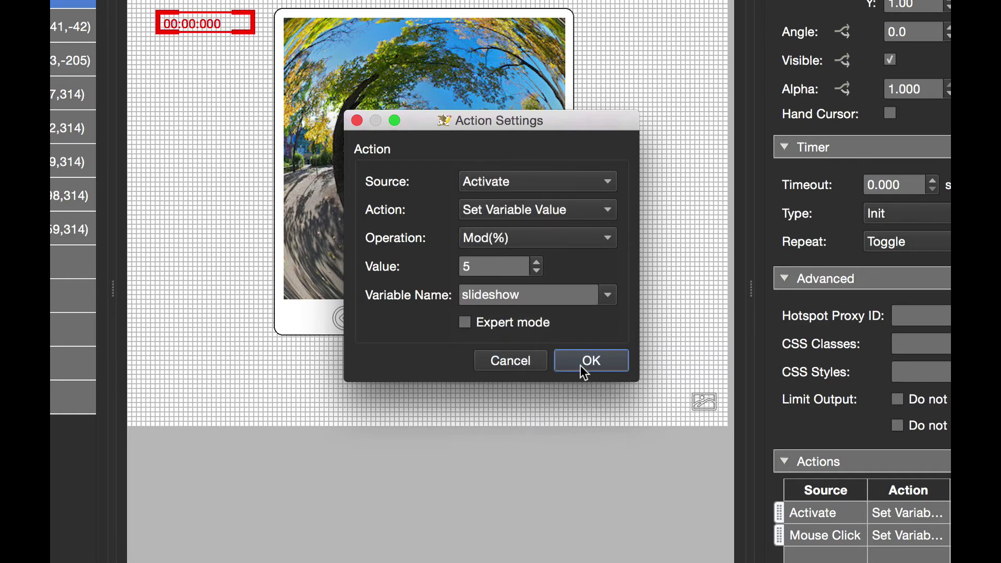
pyautogui.click(580, 365)
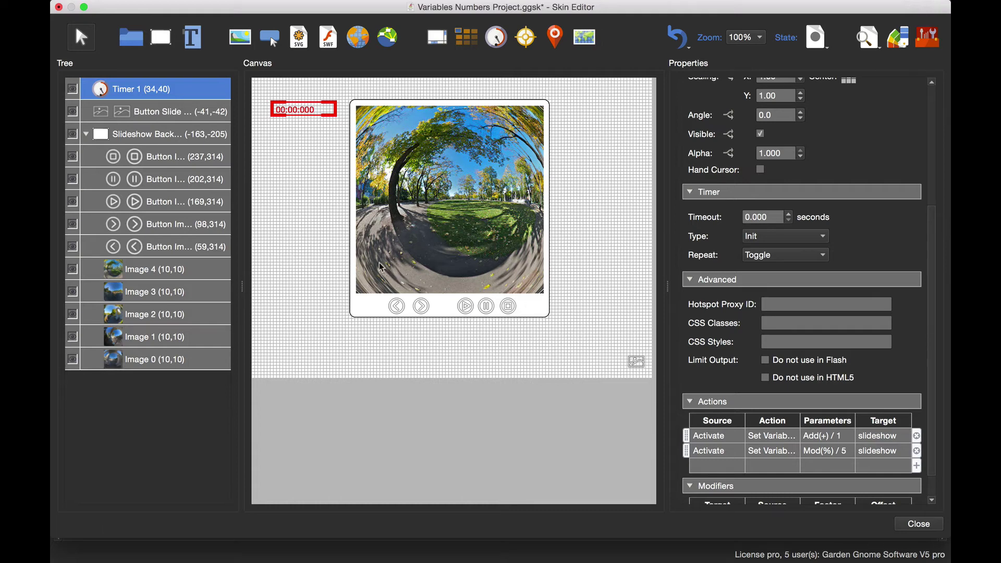
# Add a Mouse Click action to the Play button that applies Set Value 1 to Timer 1.
pyautogui.click(151, 205)
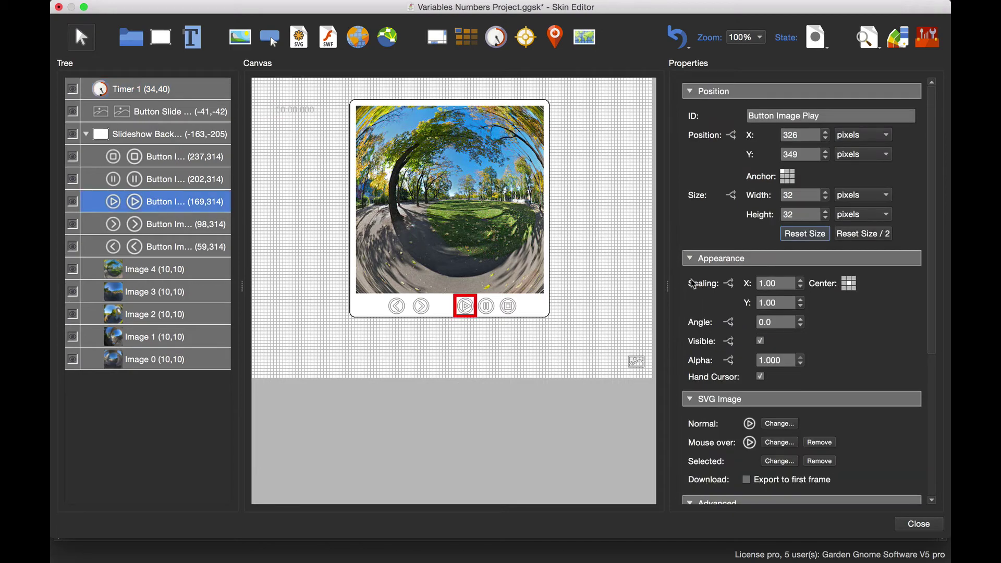
pyautogui.moveTo(931, 257); pyautogui.dragTo(934, 408)
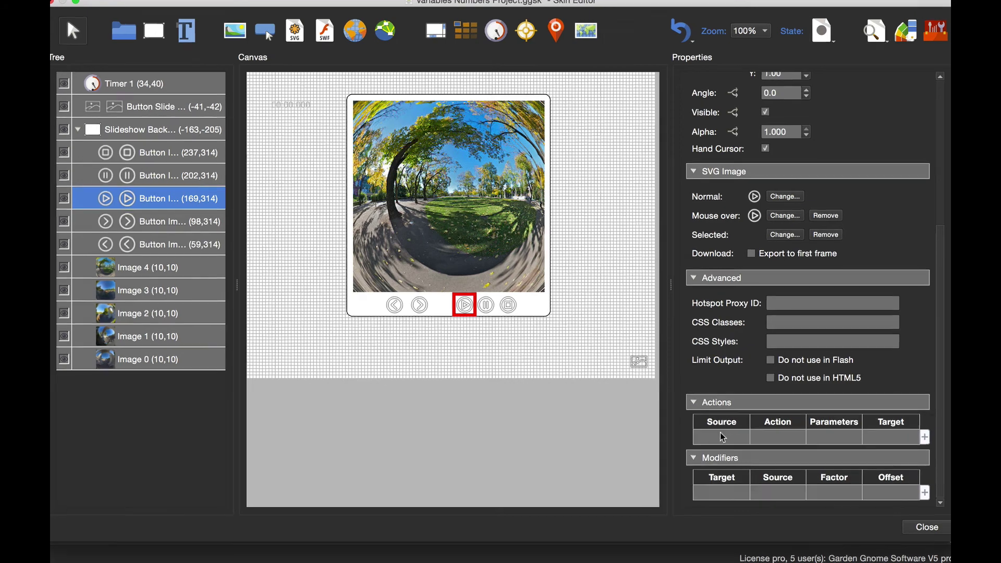
pyautogui.doubleClick(723, 437)
pyautogui.click(480, 251)
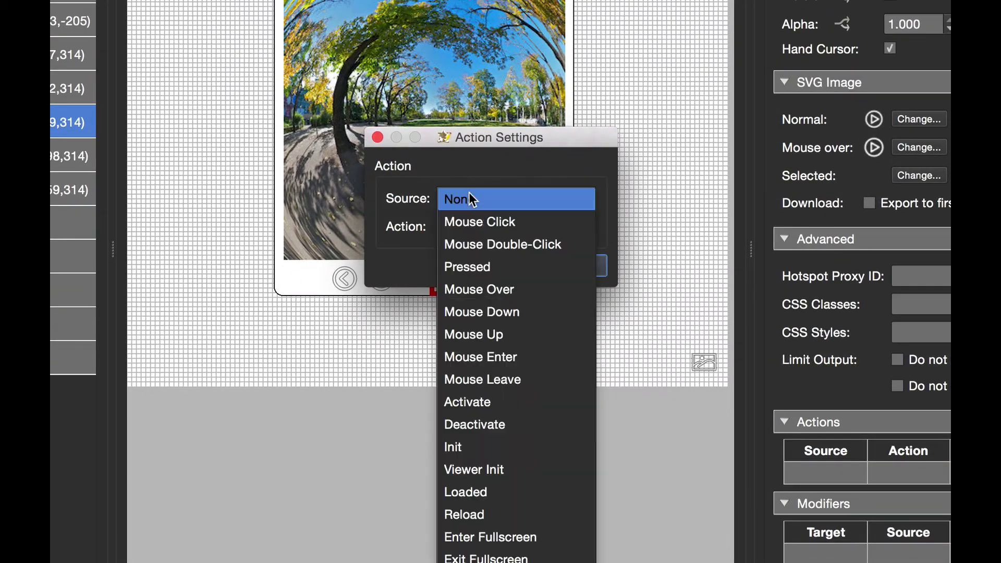
pyautogui.click(464, 265)
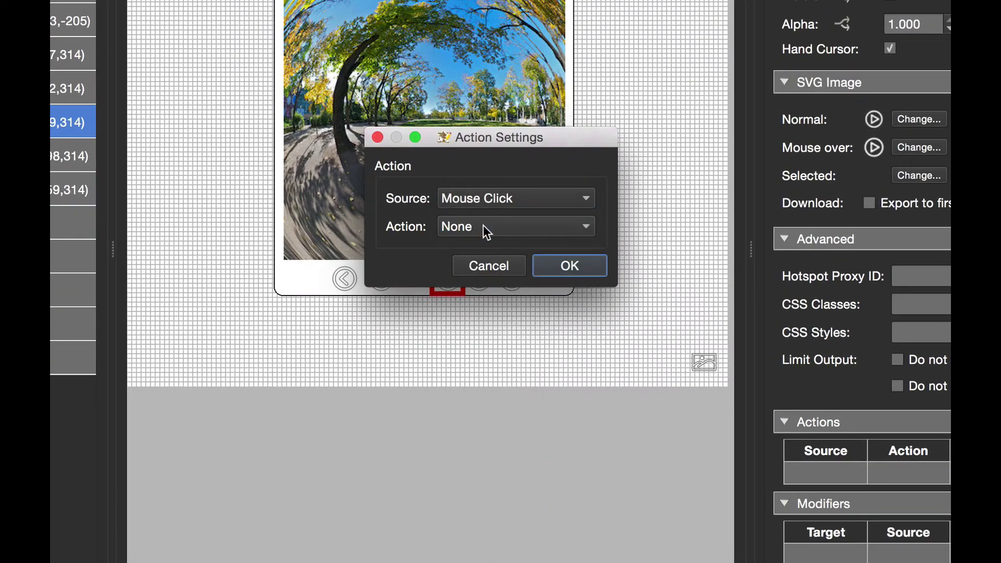
pyautogui.click(483, 226)
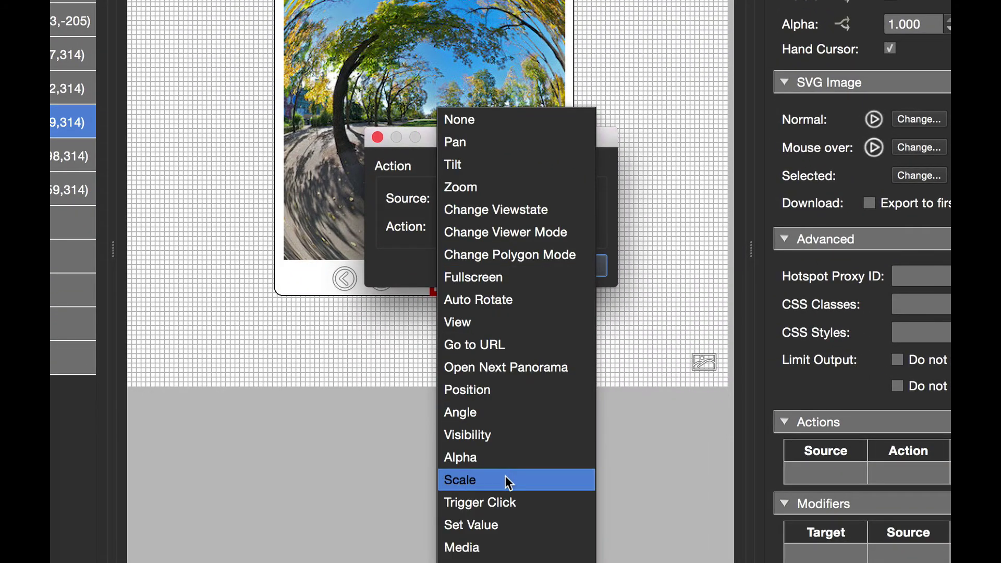
pyautogui.click(514, 525)
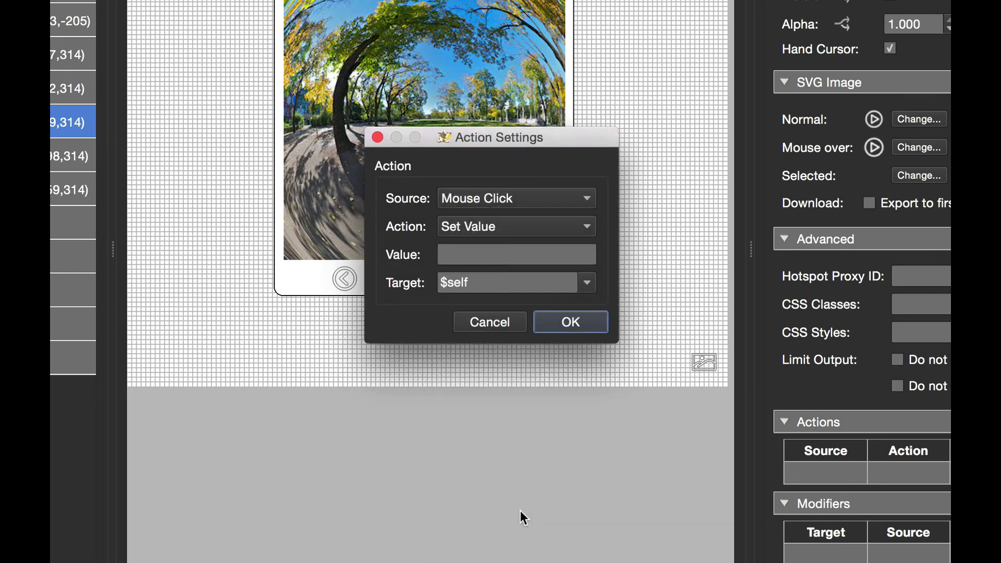
pyautogui.click(482, 255)
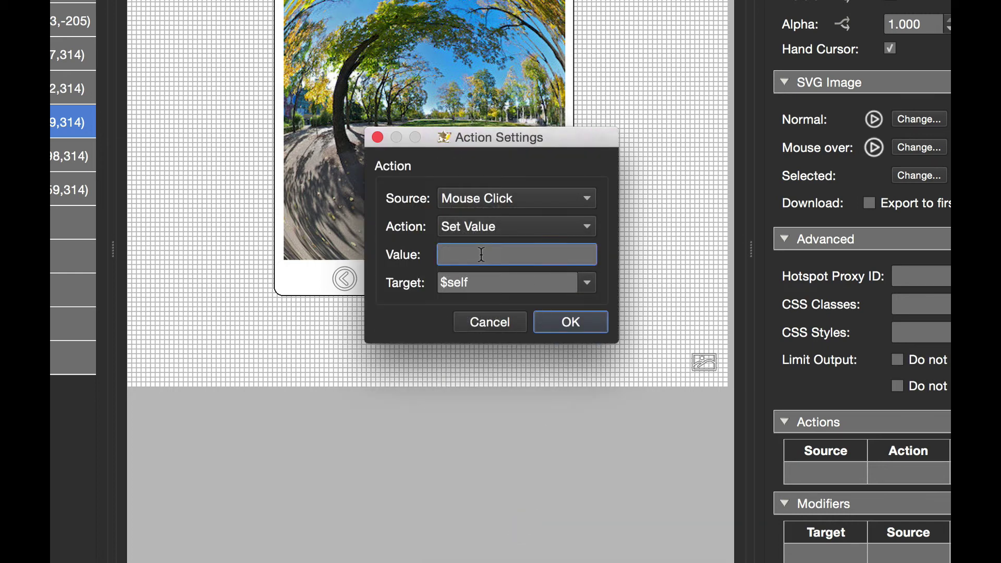
pyautogui.write('1')
pyautogui.click(587, 285)
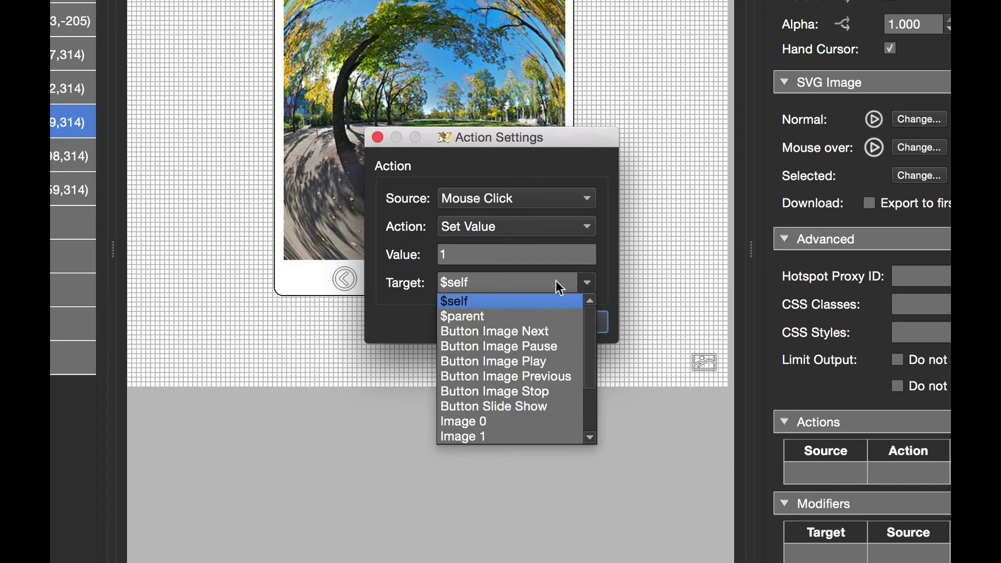
pyautogui.scroll(-3, 555, 362)
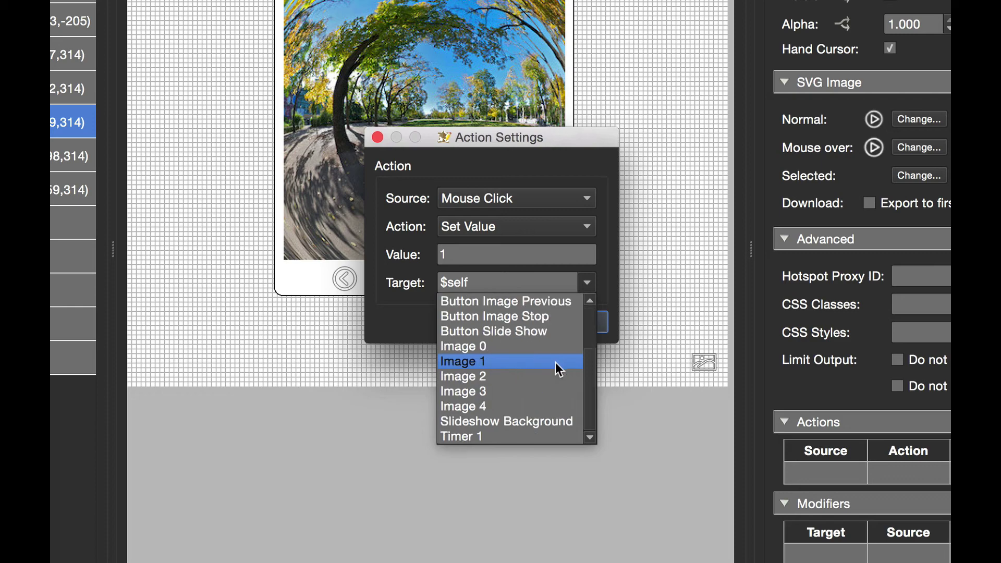
pyautogui.click(480, 437)
pyautogui.click(570, 322)
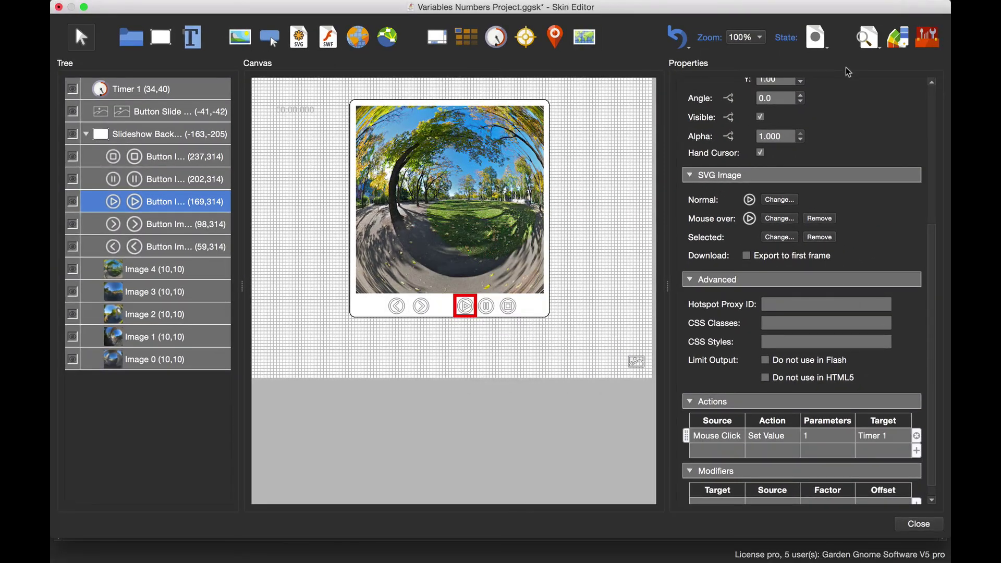
# Open the live preview, test the Play button on the slideshow, and close the preview.
pyautogui.click(868, 37)
pyautogui.click(490, 320)
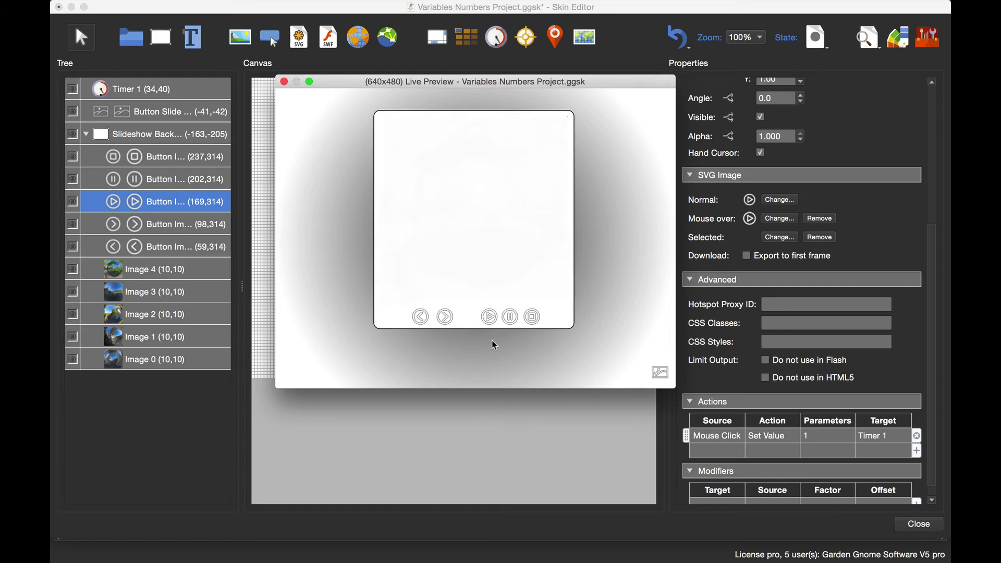
pyautogui.click(285, 83)
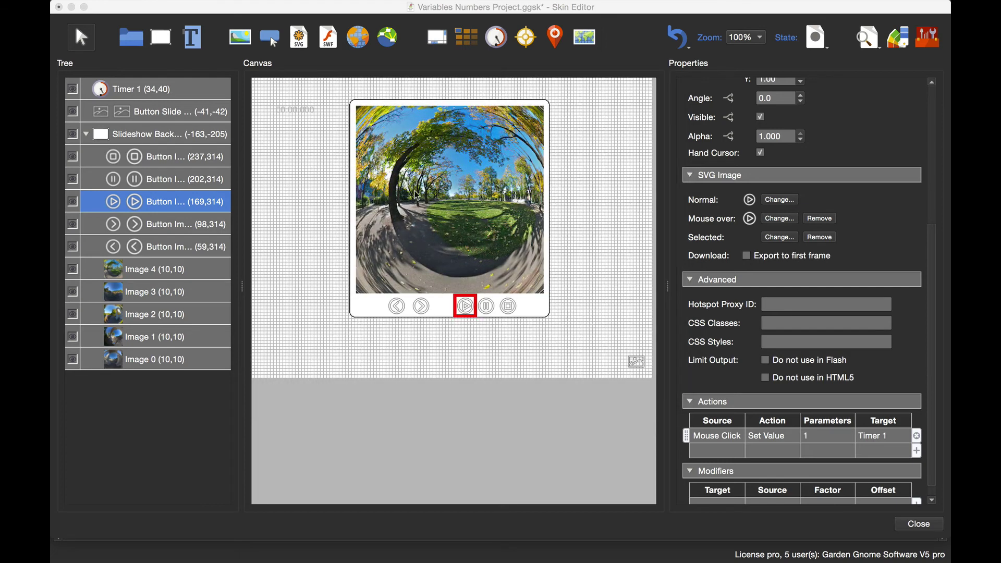
# Add a Mouse Click action to the Pause button that applies Set Value 0 to Timer 1.
pyautogui.click(165, 180)
pyautogui.moveTo(931, 280); pyautogui.dragTo(940, 436)
pyautogui.doubleClick(734, 438)
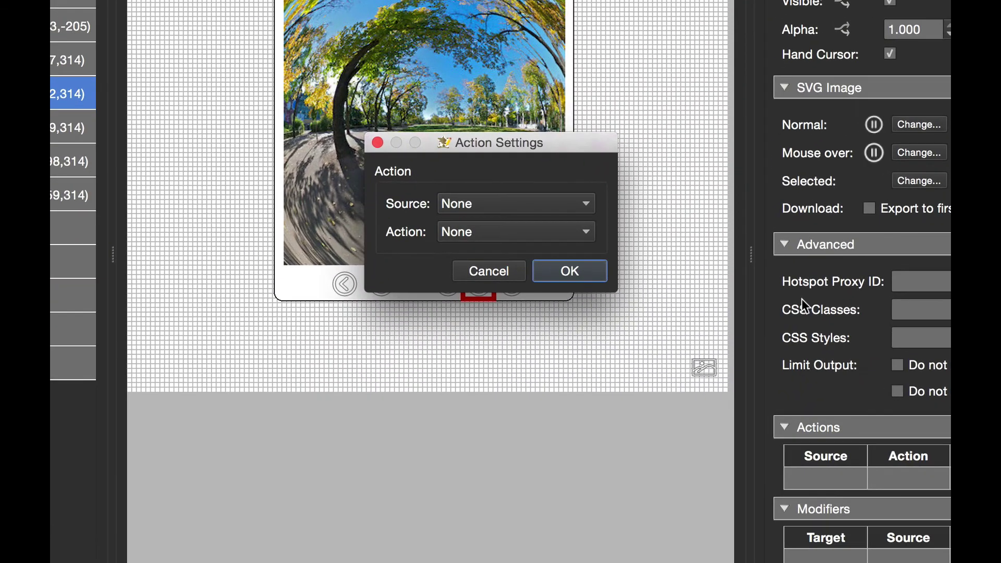
pyautogui.click(585, 204)
pyautogui.click(580, 225)
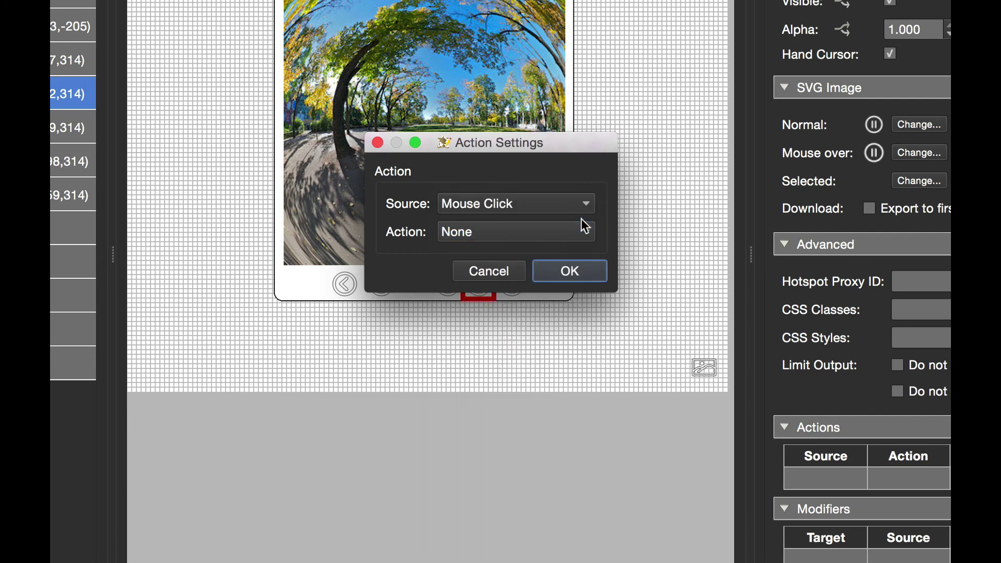
pyautogui.click(574, 229)
pyautogui.click(522, 530)
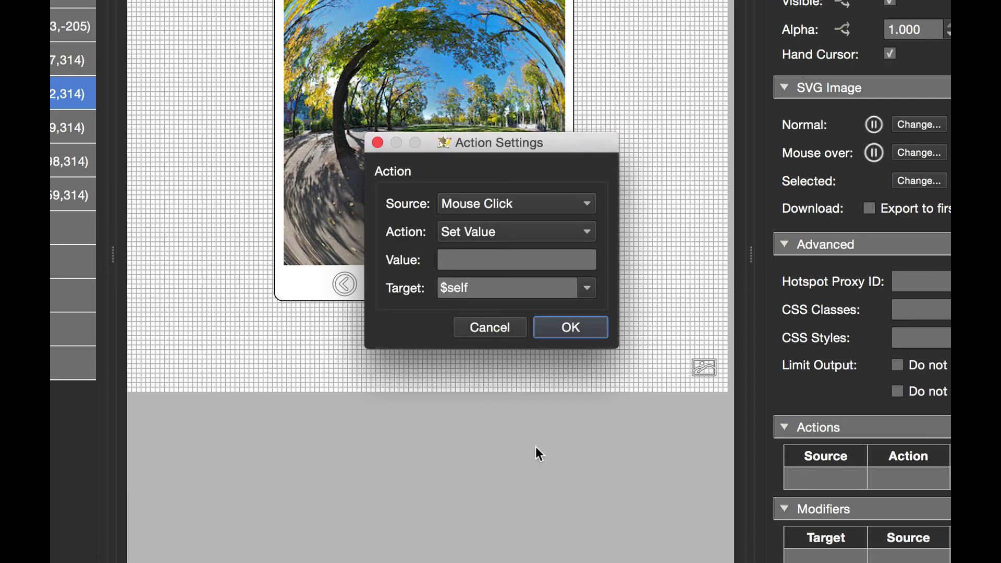
pyautogui.click(505, 260)
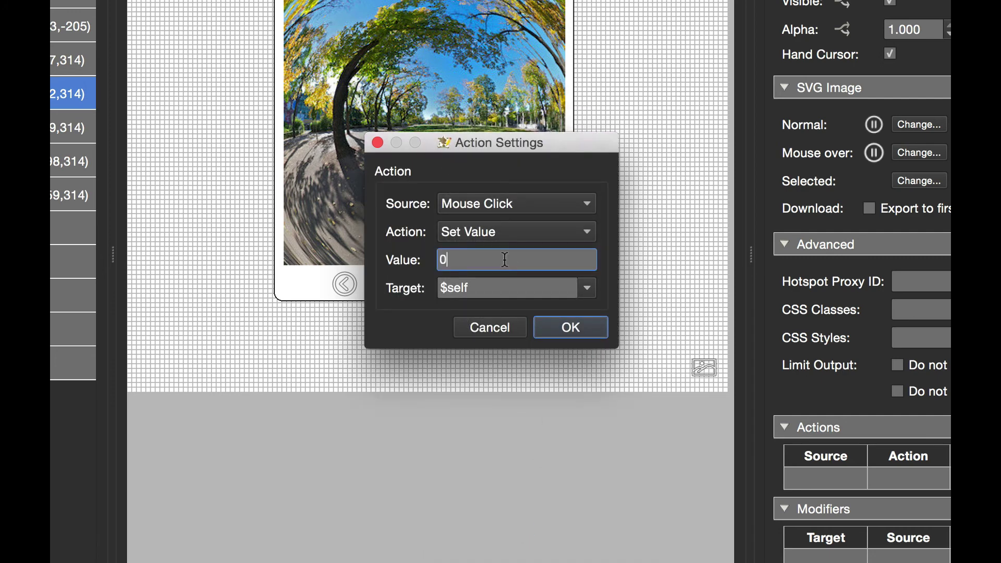
pyautogui.click(586, 288)
pyautogui.scroll(-3, 523, 391)
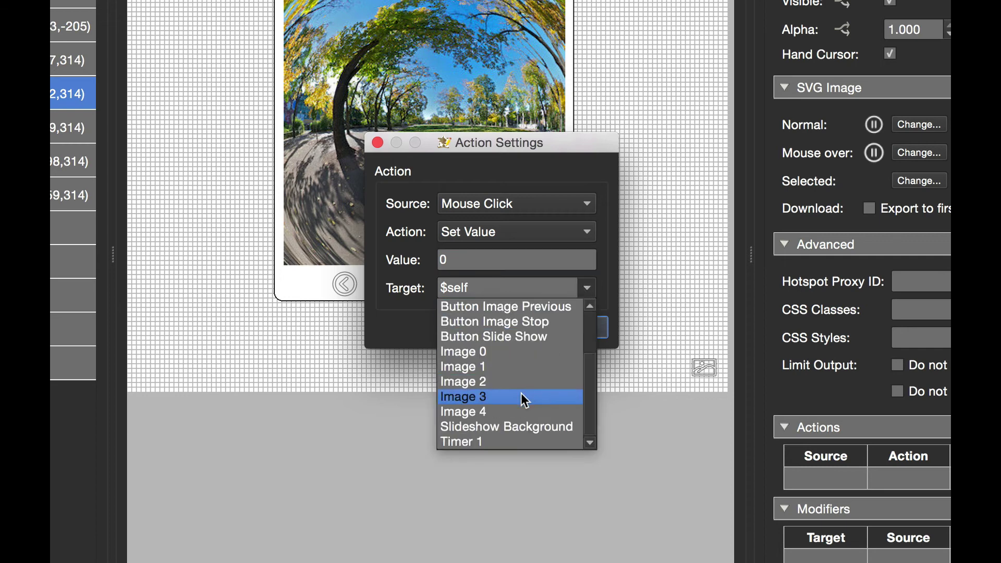
pyautogui.click(512, 444)
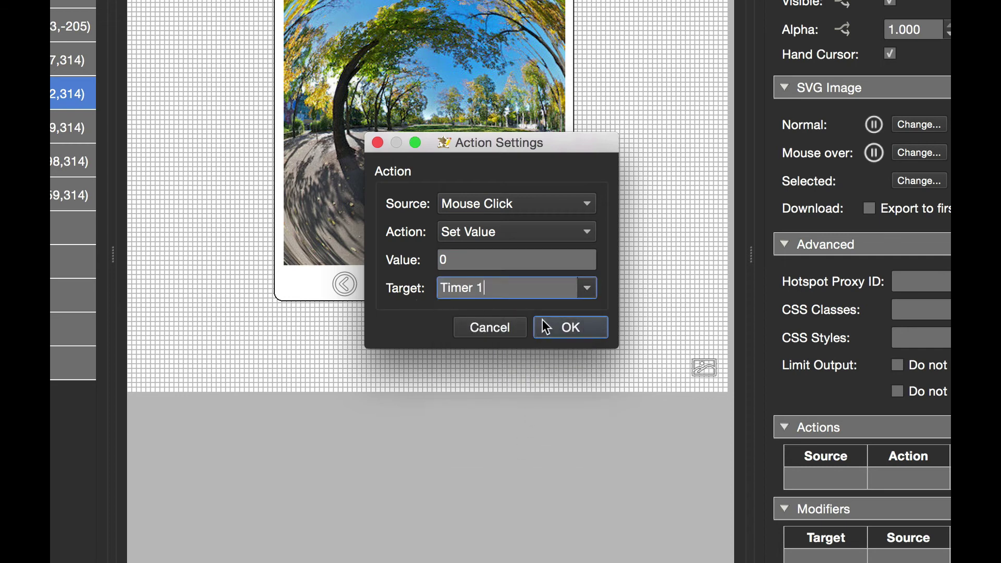
pyautogui.click(570, 329)
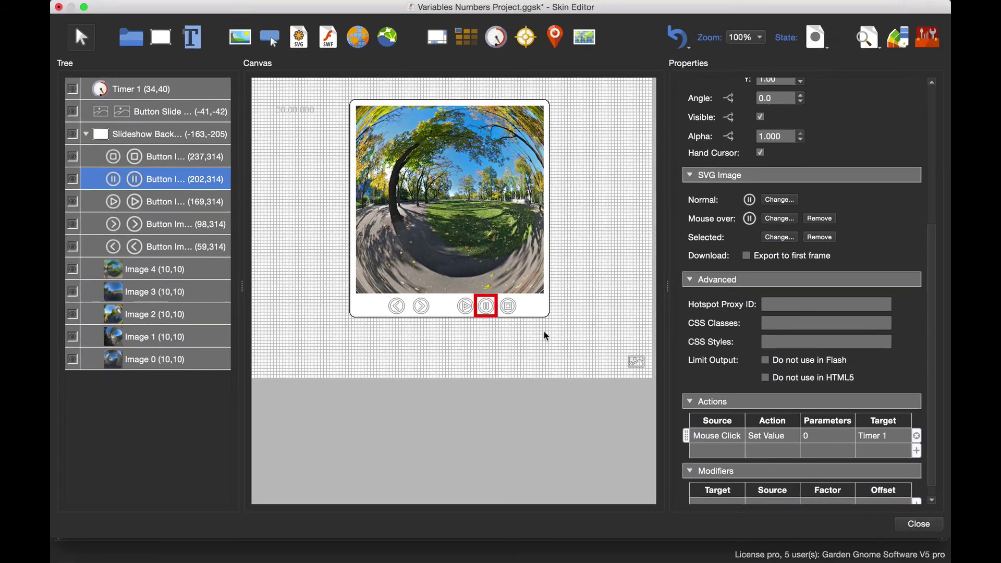
# Add a Mouse Click action to the Stop button that applies Set Value 0 to Timer 1.
pyautogui.click(178, 158)
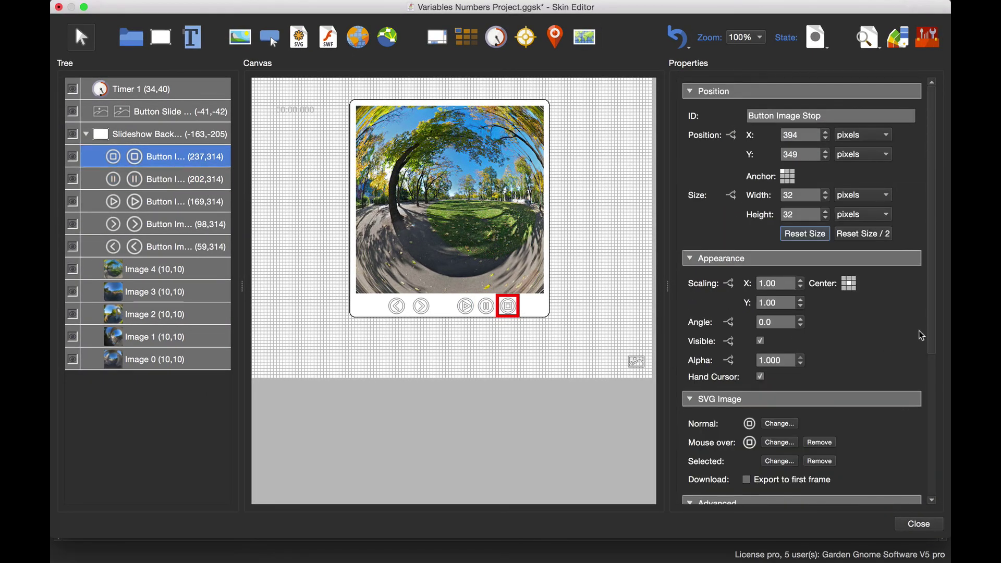
pyautogui.moveTo(932, 325); pyautogui.dragTo(940, 476)
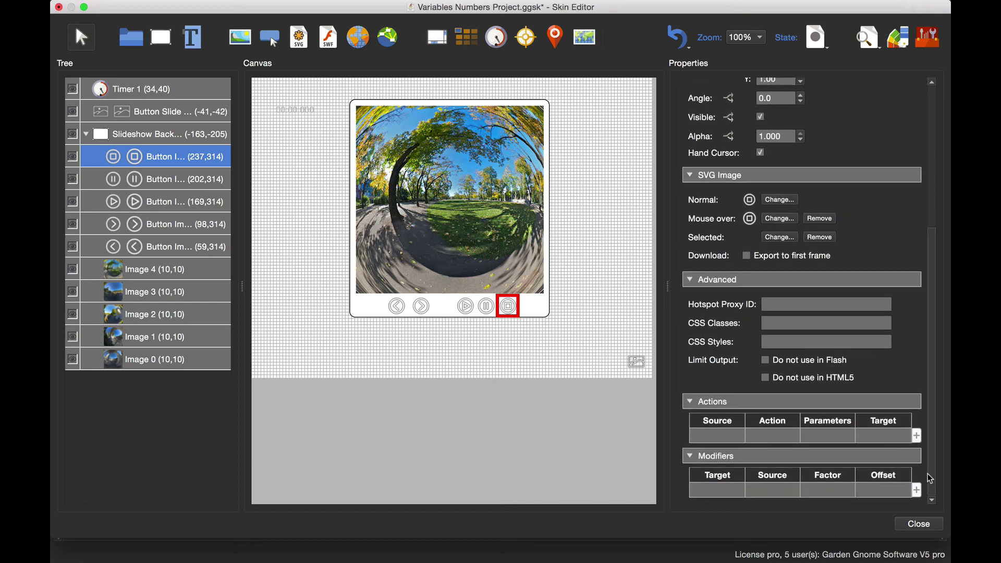
pyautogui.doubleClick(721, 439)
pyautogui.click(510, 254)
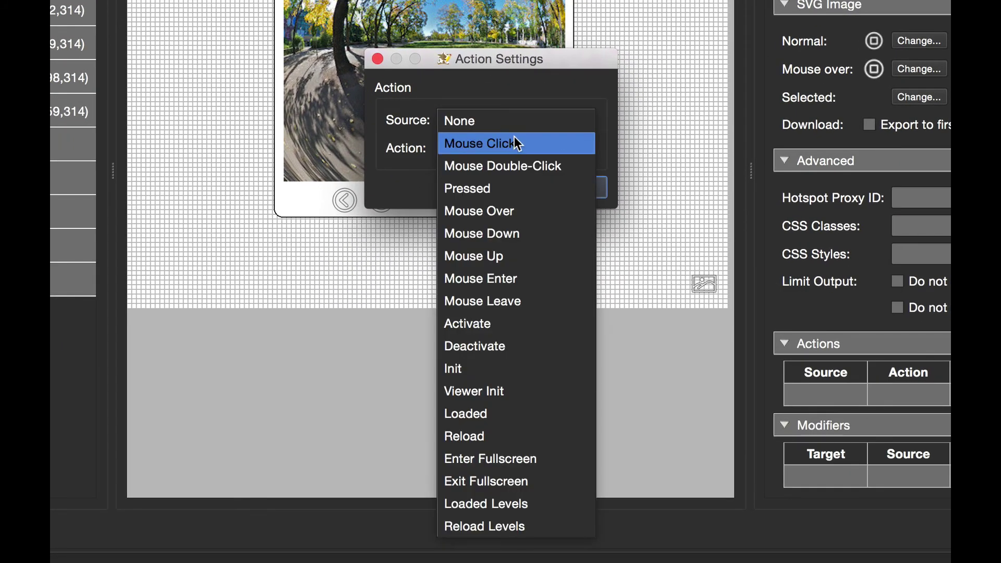
pyautogui.click(515, 142)
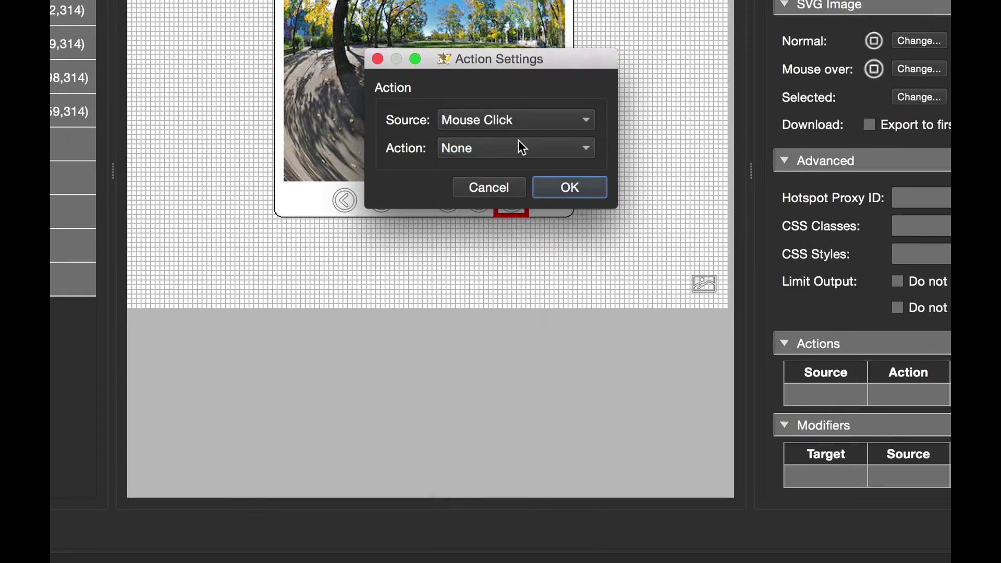
pyautogui.click(532, 149)
pyautogui.click(569, 447)
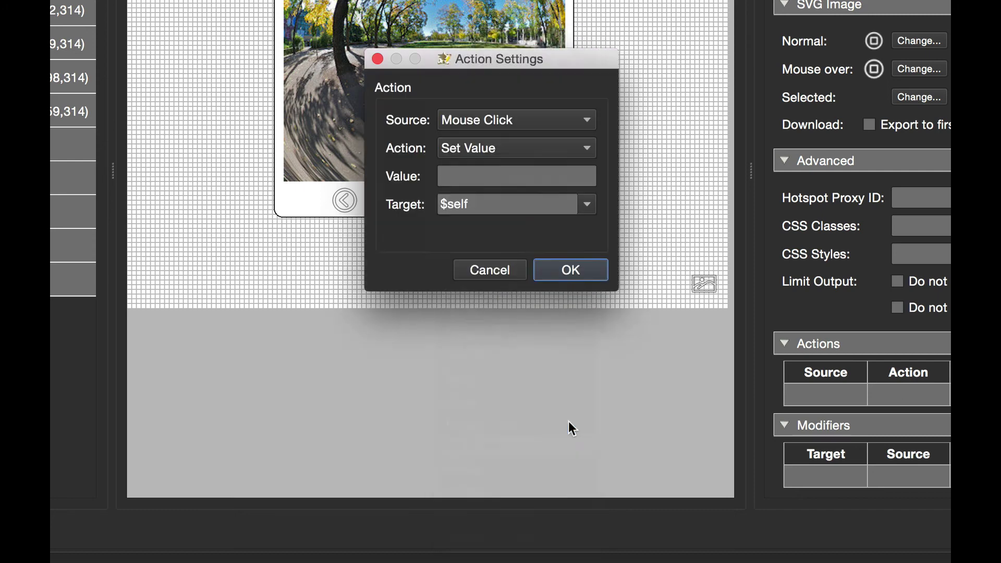
pyautogui.click(477, 178)
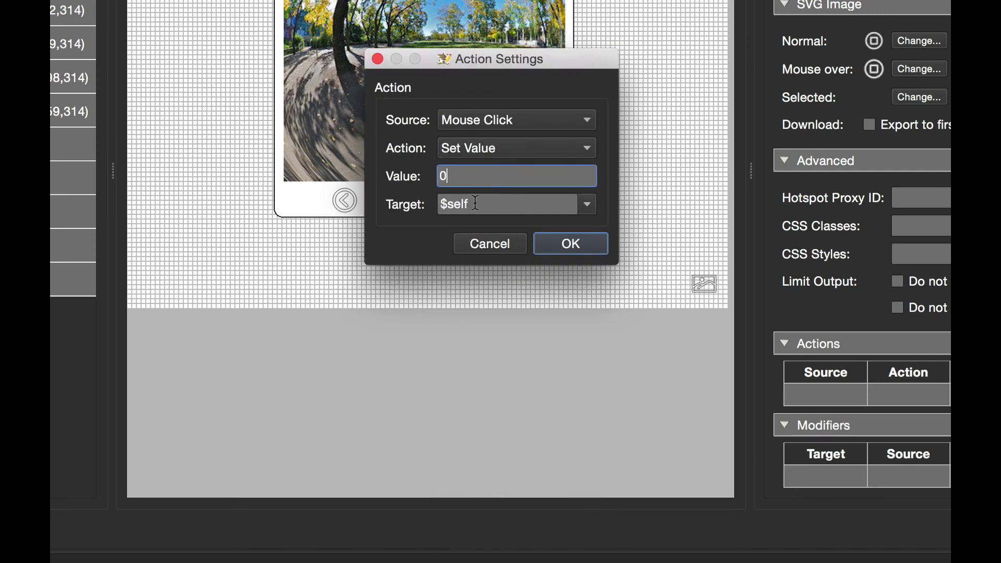
pyautogui.click(587, 203)
pyautogui.scroll(-3, 570, 319)
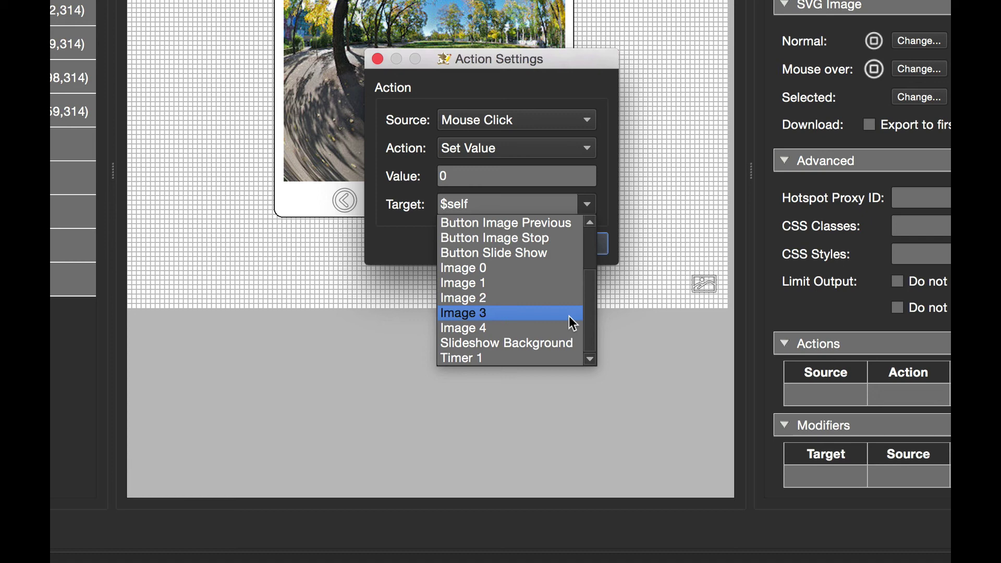
pyautogui.click(529, 353)
pyautogui.click(574, 245)
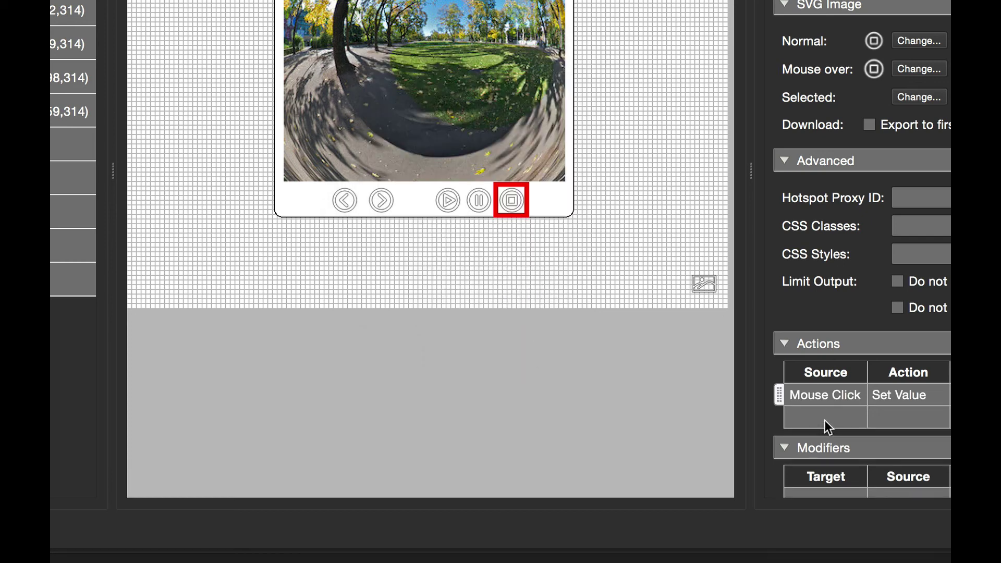
# Add a second Mouse Click action to the Stop button, using Set Variable Value with Set(=) 0 on the slideshow variable.
pyautogui.doubleClick(819, 419)
pyautogui.click(530, 120)
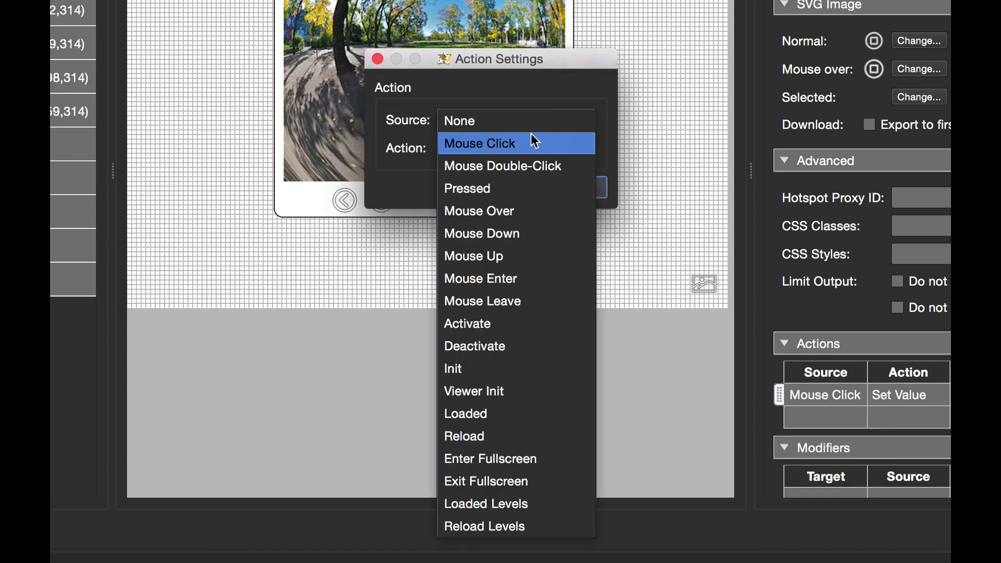
pyautogui.click(531, 137)
pyautogui.click(535, 146)
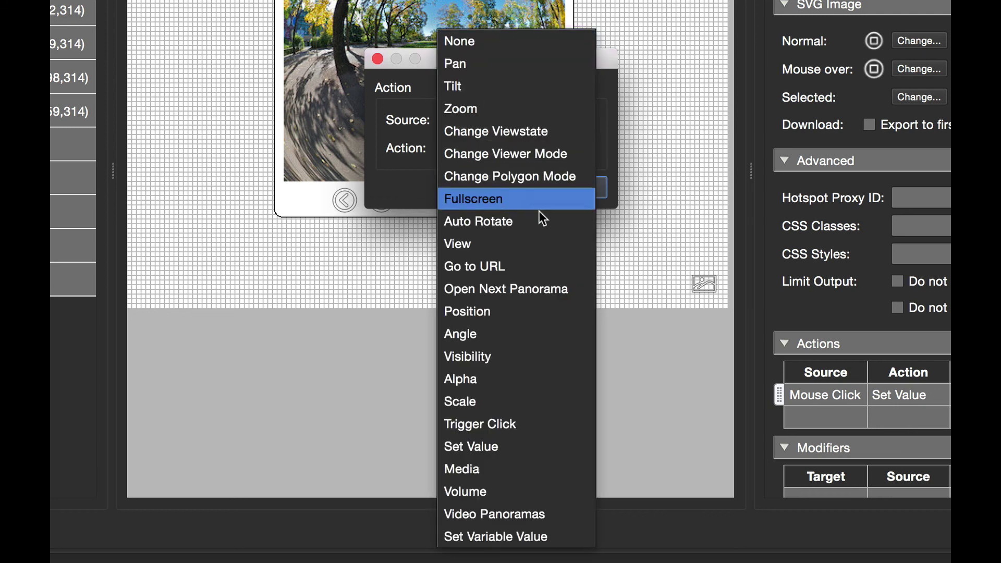
pyautogui.click(555, 530)
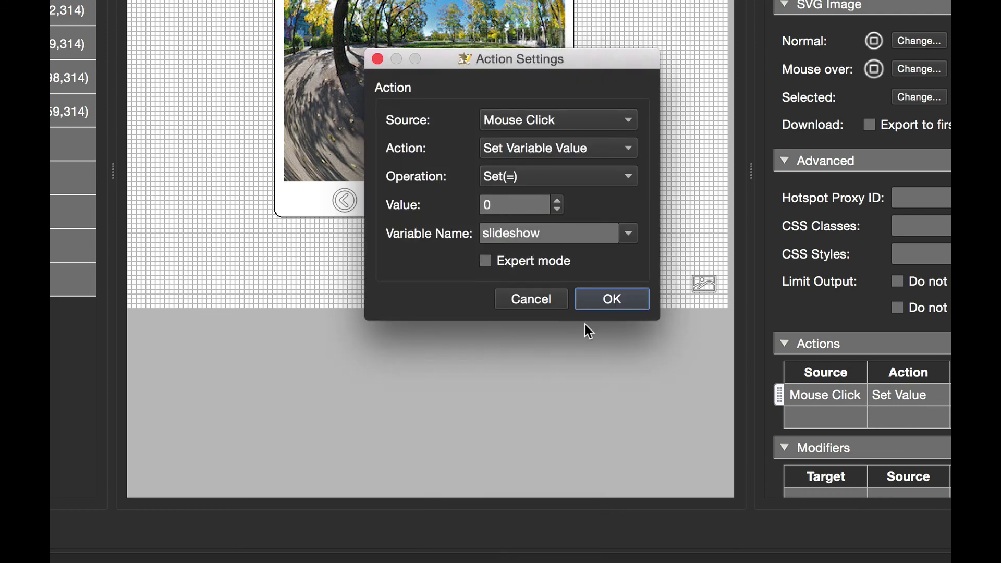
pyautogui.click(629, 303)
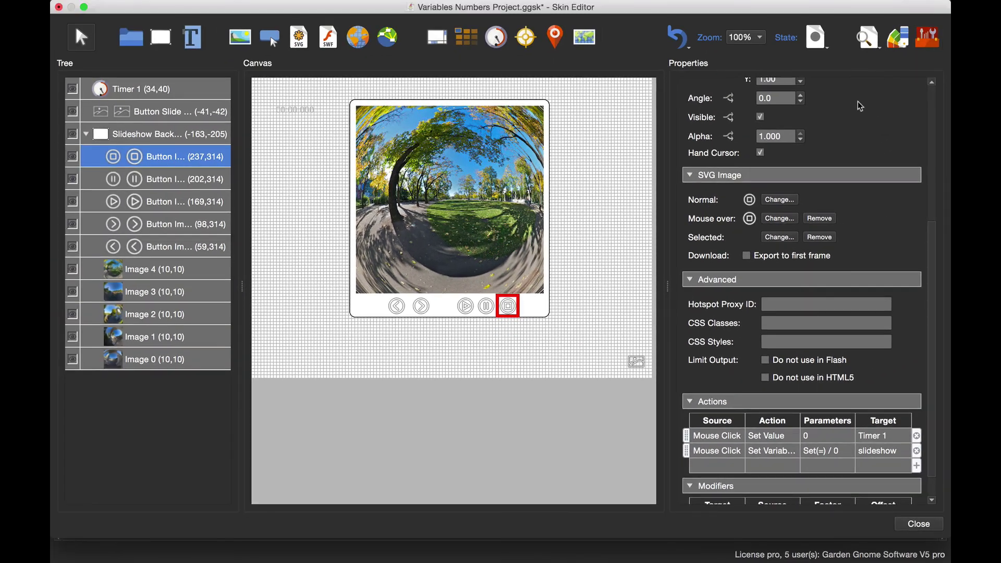
# Save the skin while closing the Skin Editor, and open the HTML5 output in the web browser.
pyautogui.click(917, 525)
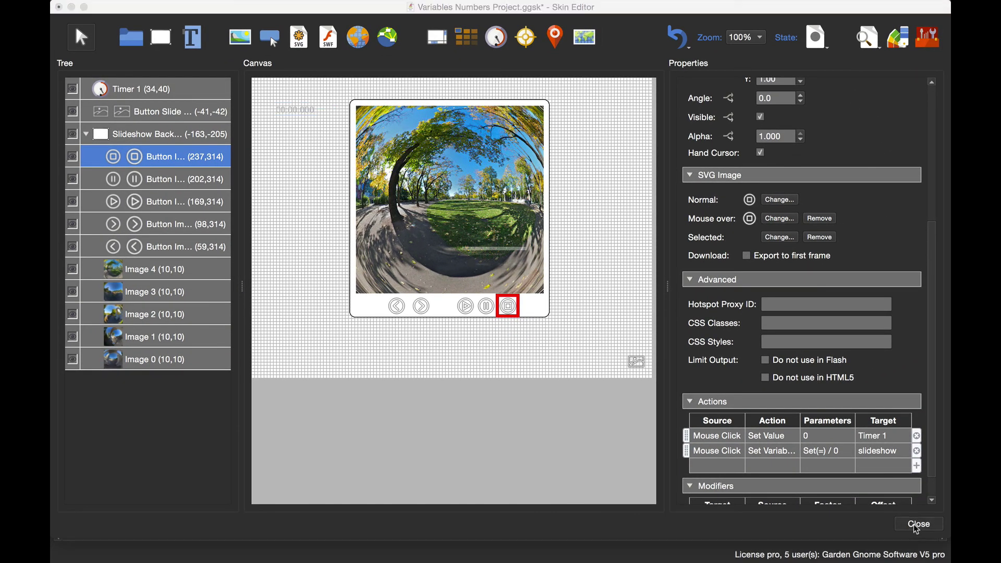
pyautogui.click(583, 284)
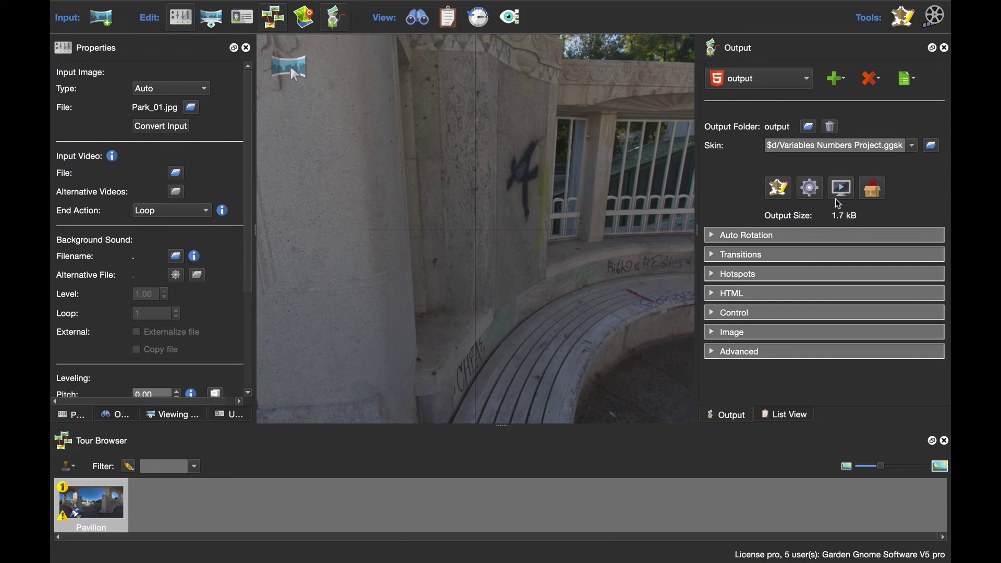
pyautogui.click(782, 194)
pyautogui.click(579, 286)
pyautogui.click(841, 188)
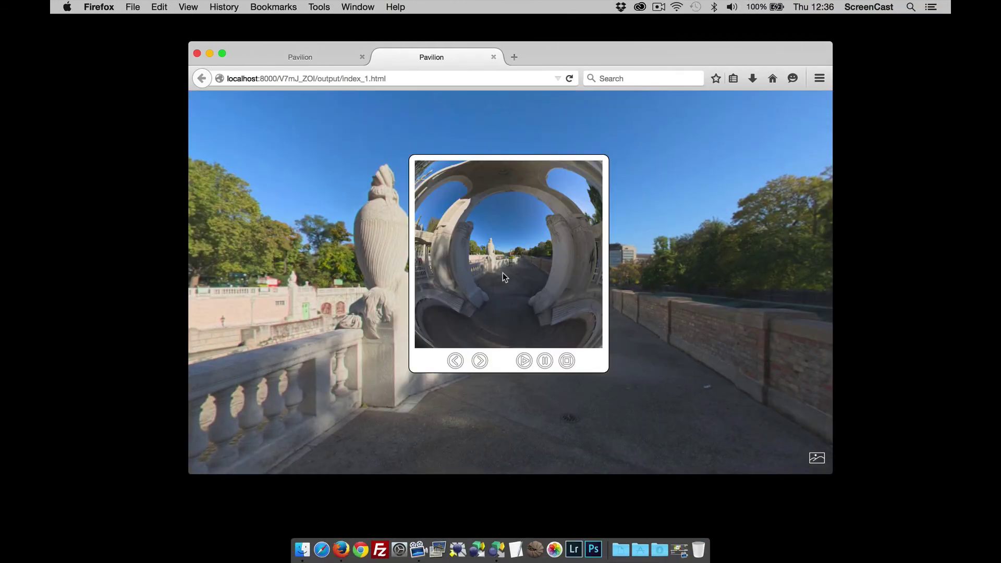
# Test the slideshow's Next, Previous, Play and Stop buttons in the browser output.
pyautogui.click(478, 361)
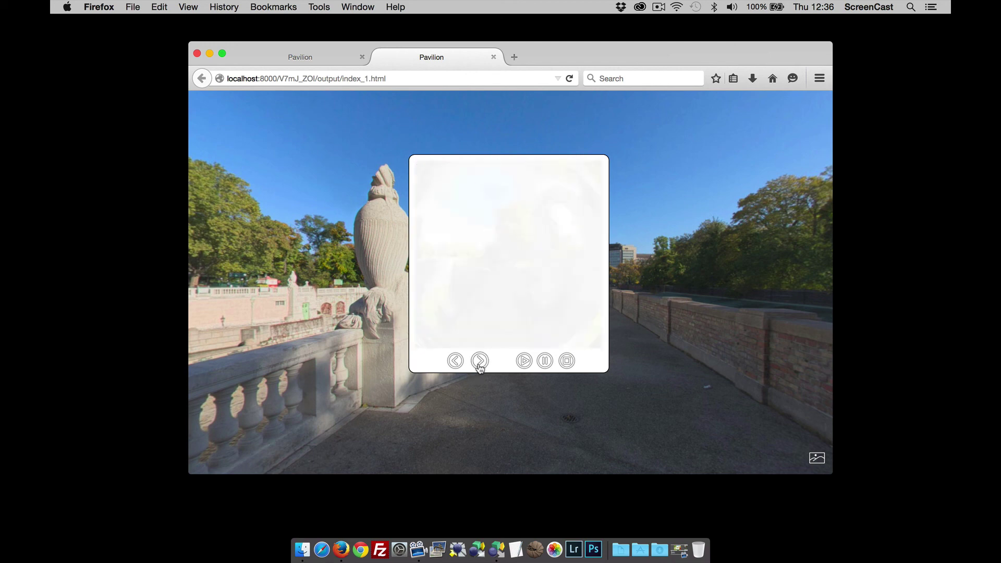
pyautogui.click(456, 361)
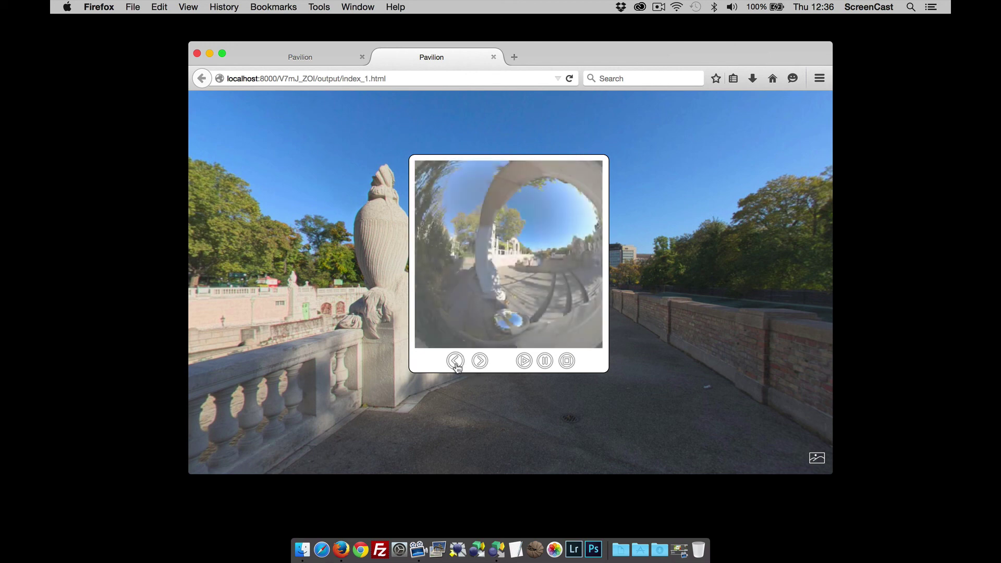
pyautogui.click(524, 363)
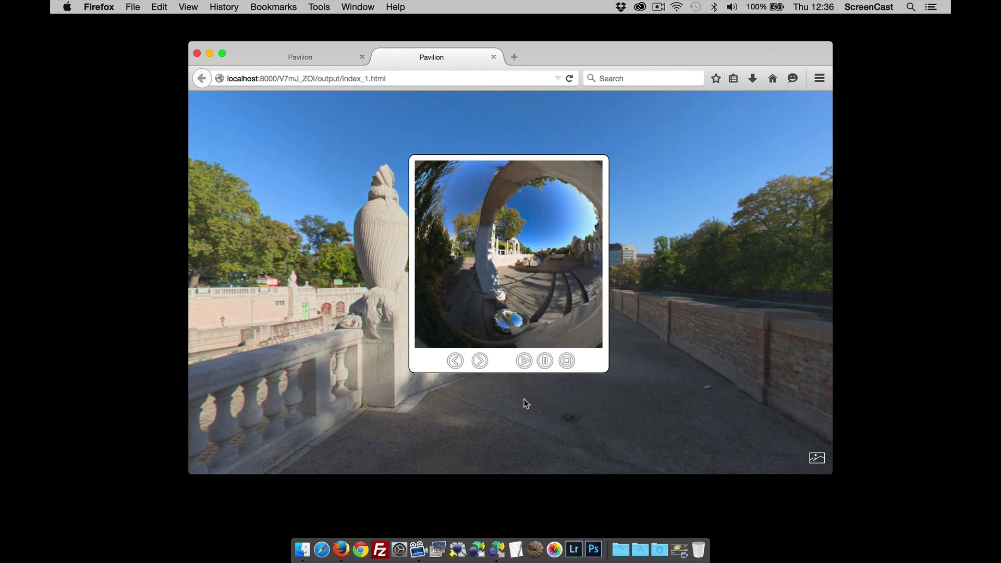
pyautogui.click(567, 364)
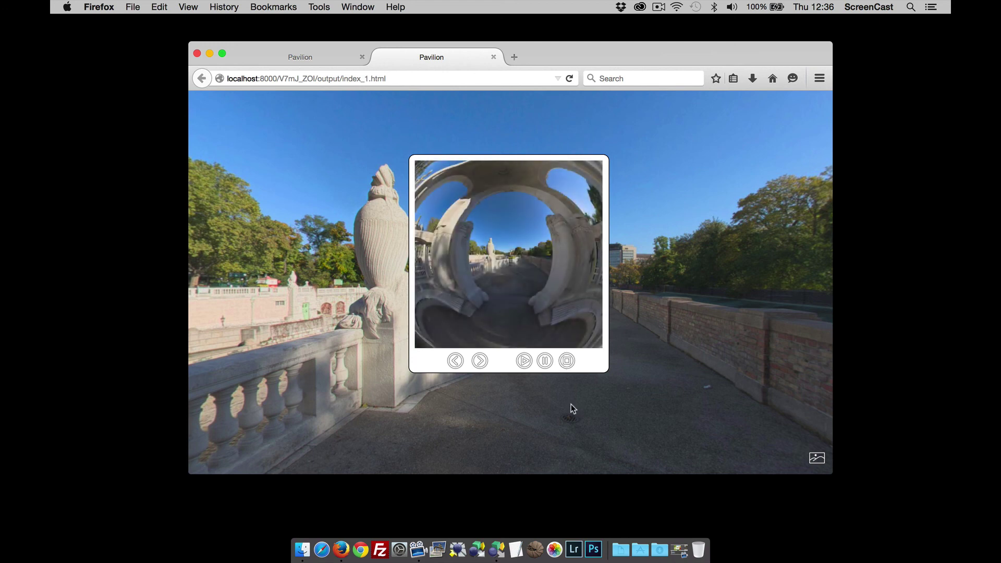